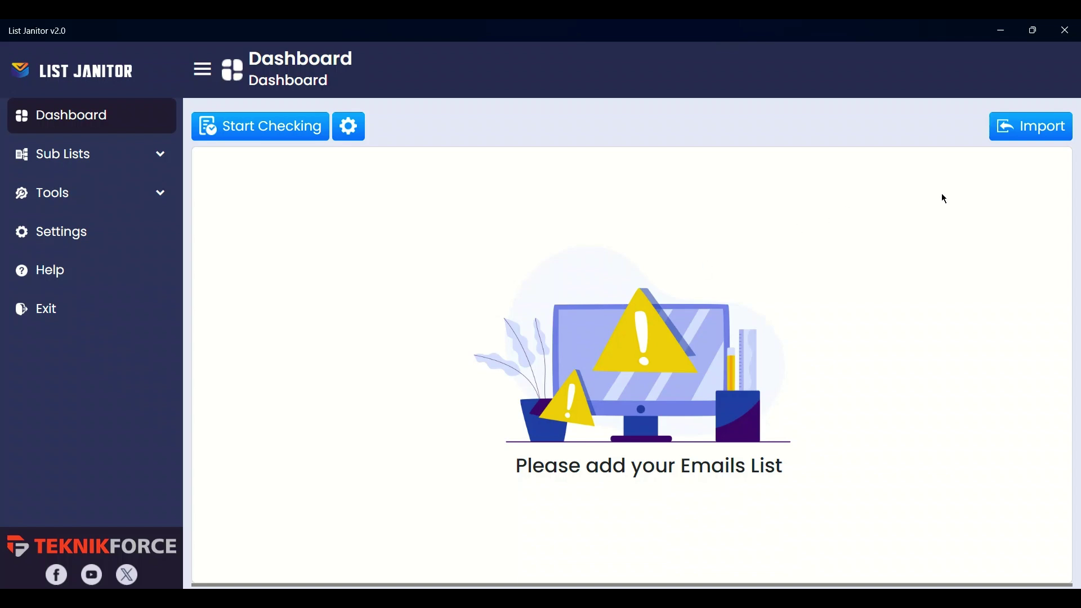
Open the Buyers List file for import and accept its first row as the header.
click(1035, 134)
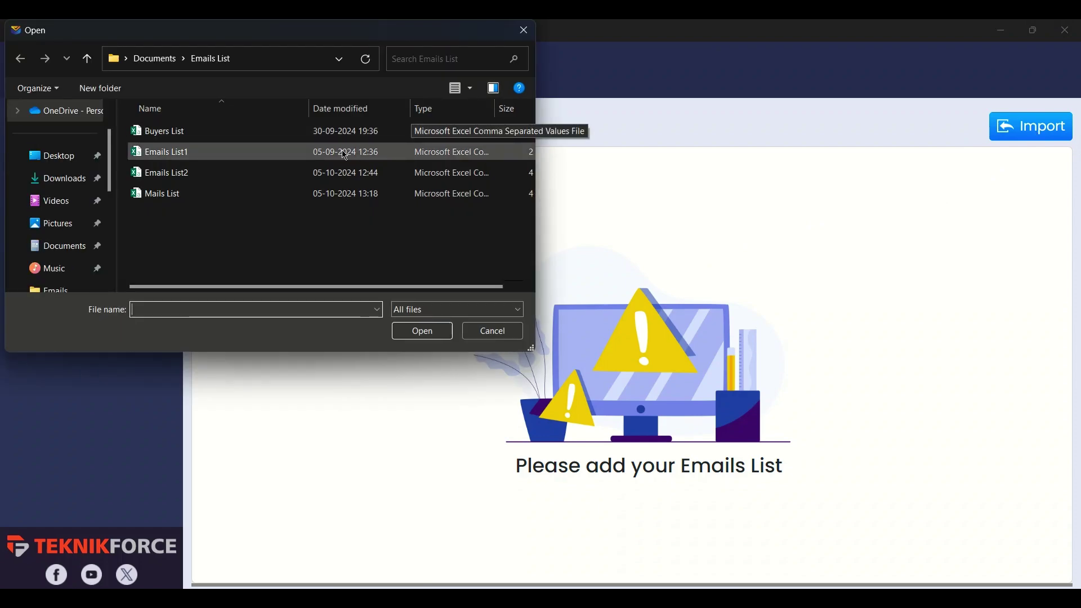
click(299, 134)
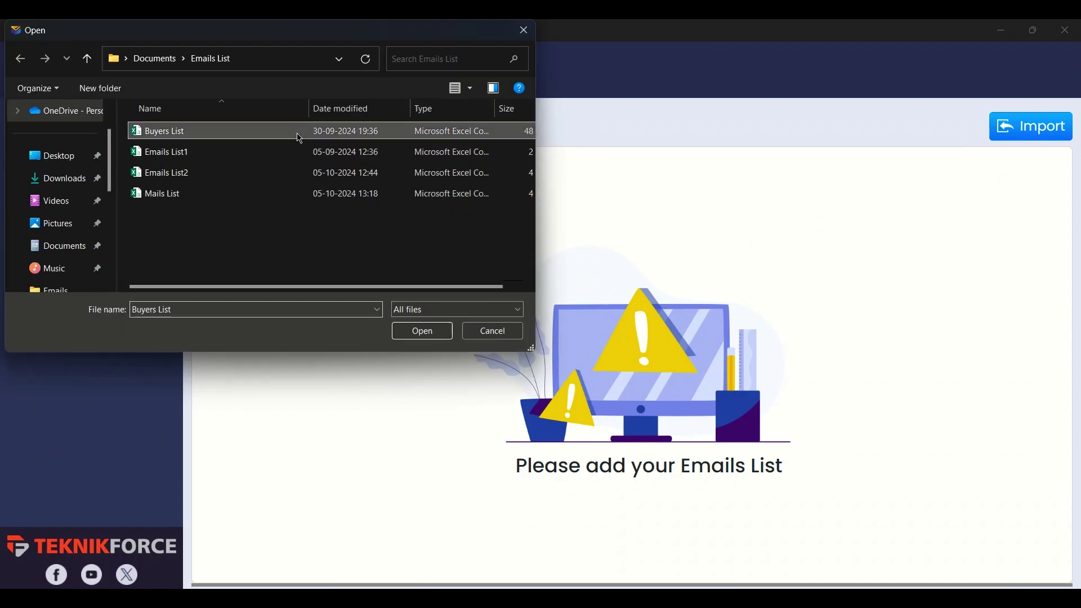
click(422, 334)
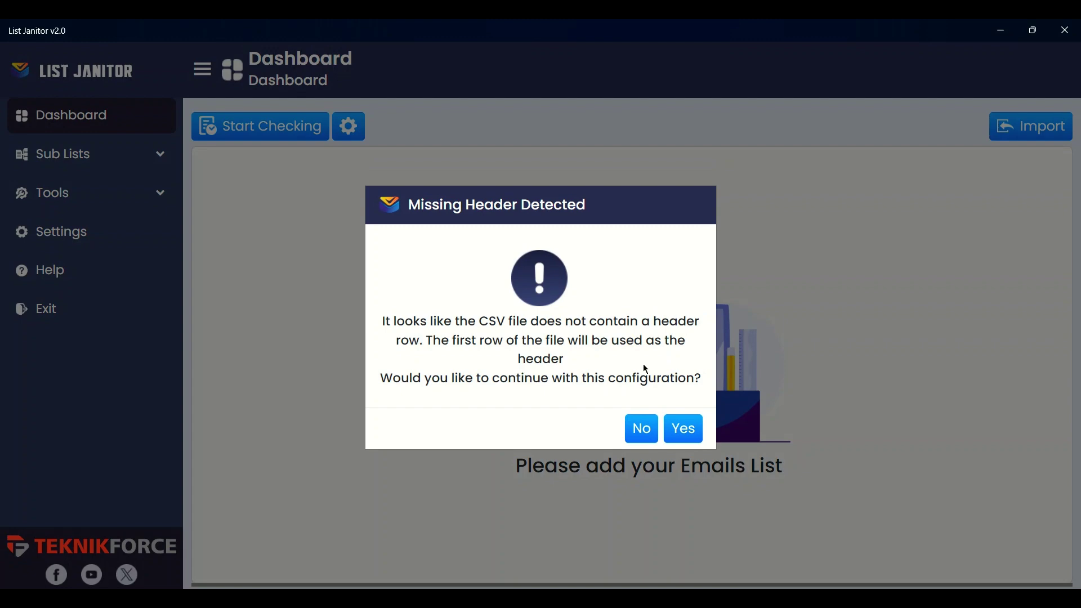
click(688, 439)
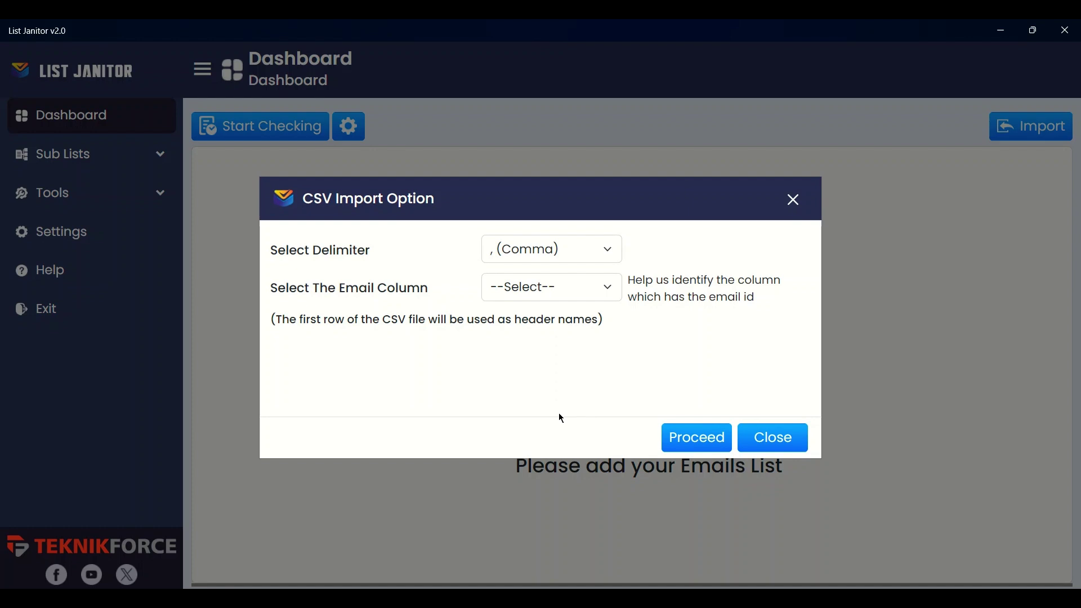
Import Buyers List with comma as the delimiter and its email-address column as the email column.
click(550, 250)
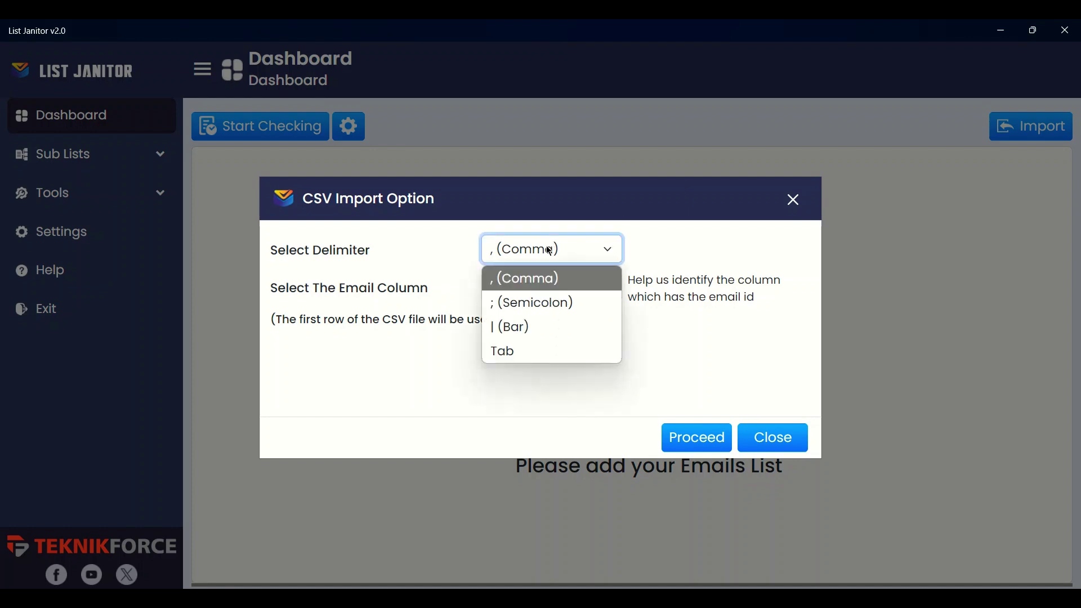
click(517, 279)
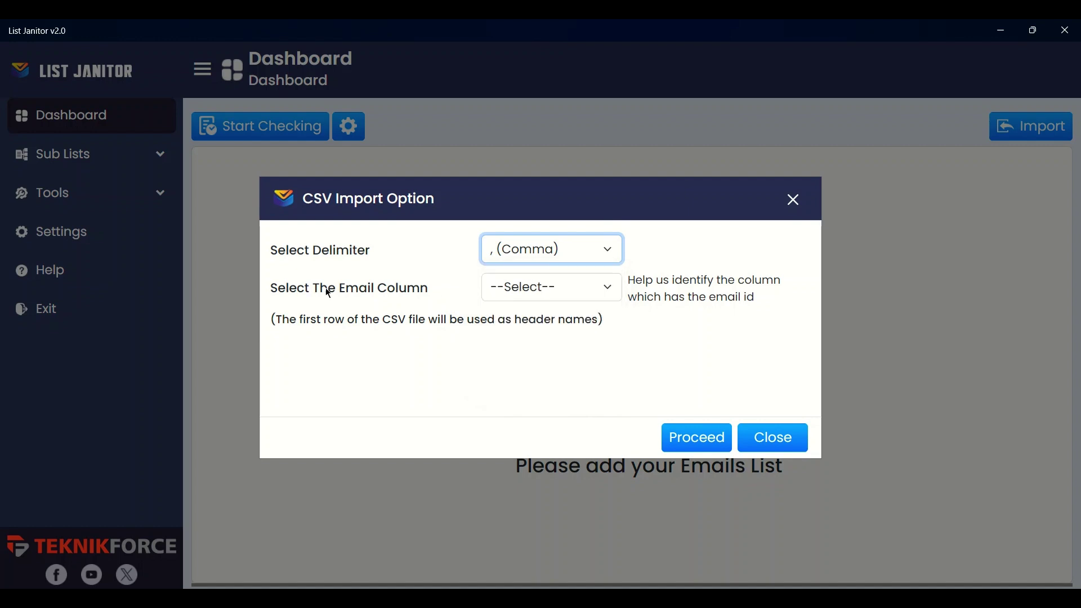
click(511, 288)
click(524, 341)
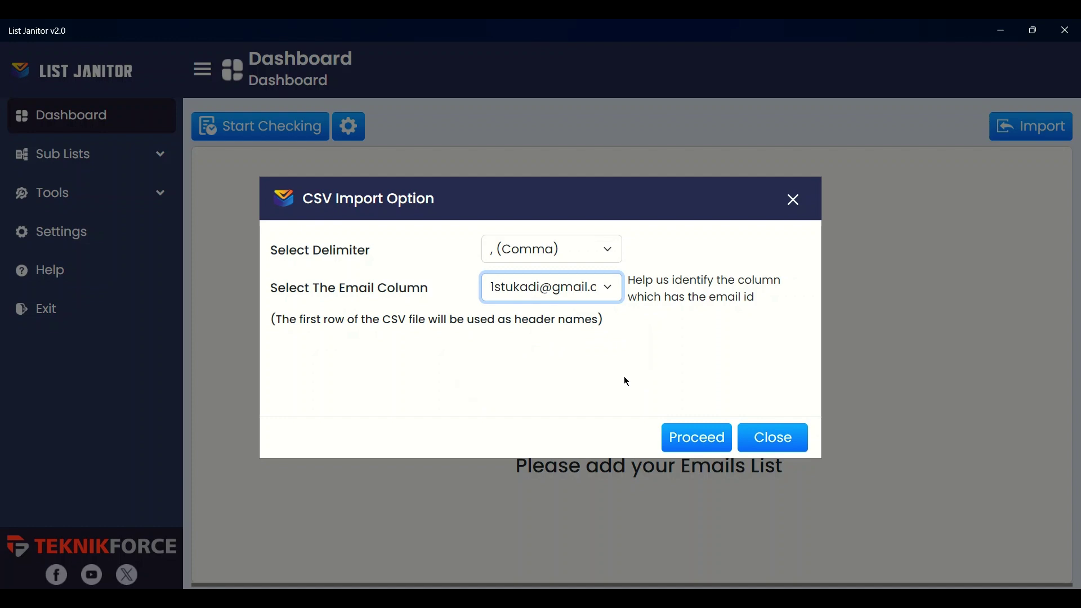
click(708, 446)
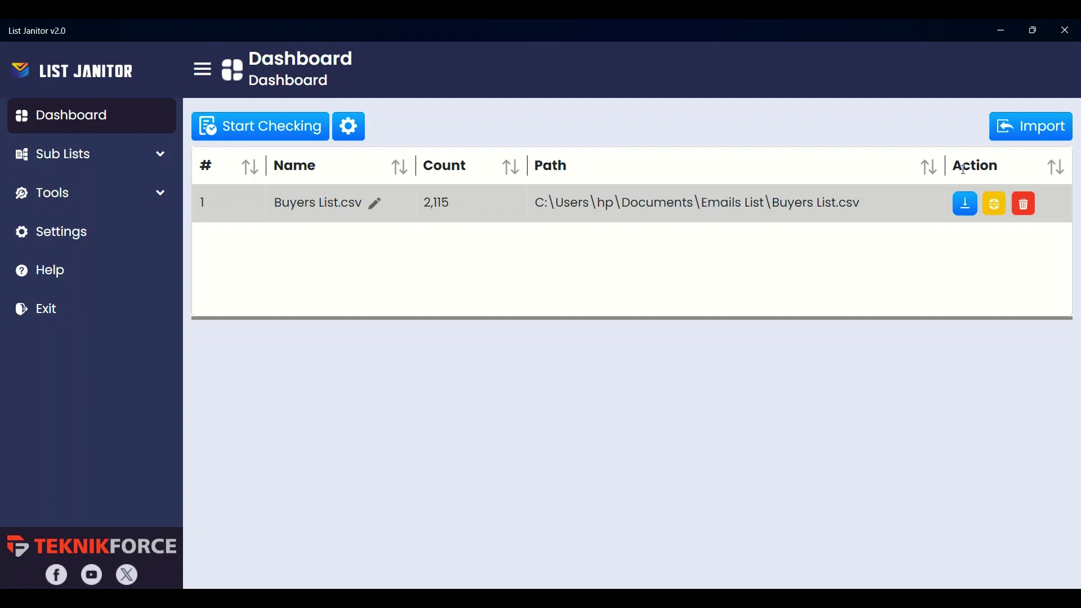
Display the emails of Buyers List and look through the entries with their status.
click(623, 205)
drag(1063, 418, 780, 449)
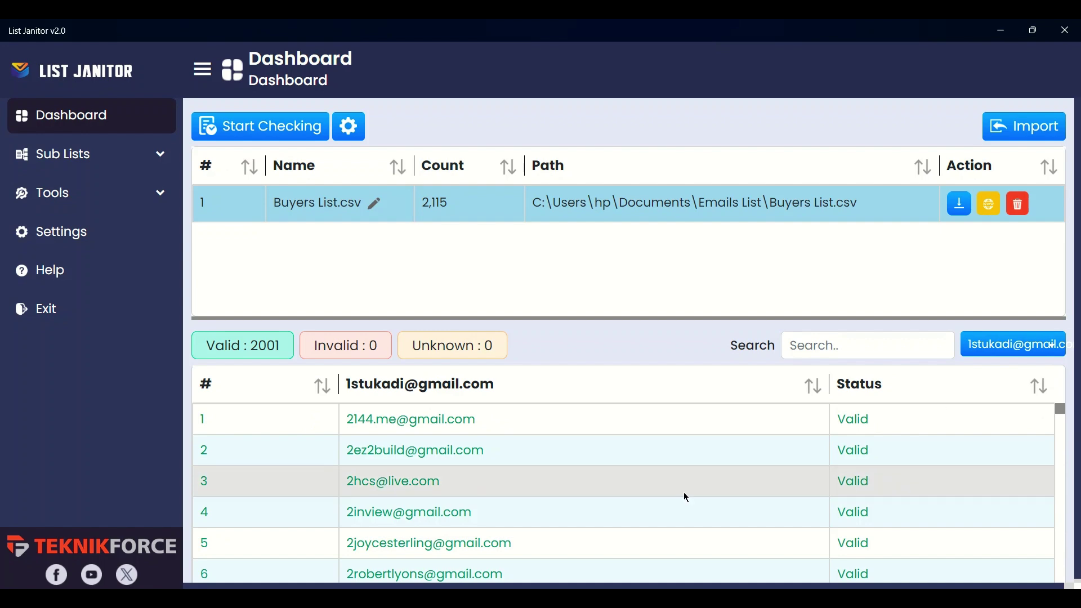
click(613, 414)
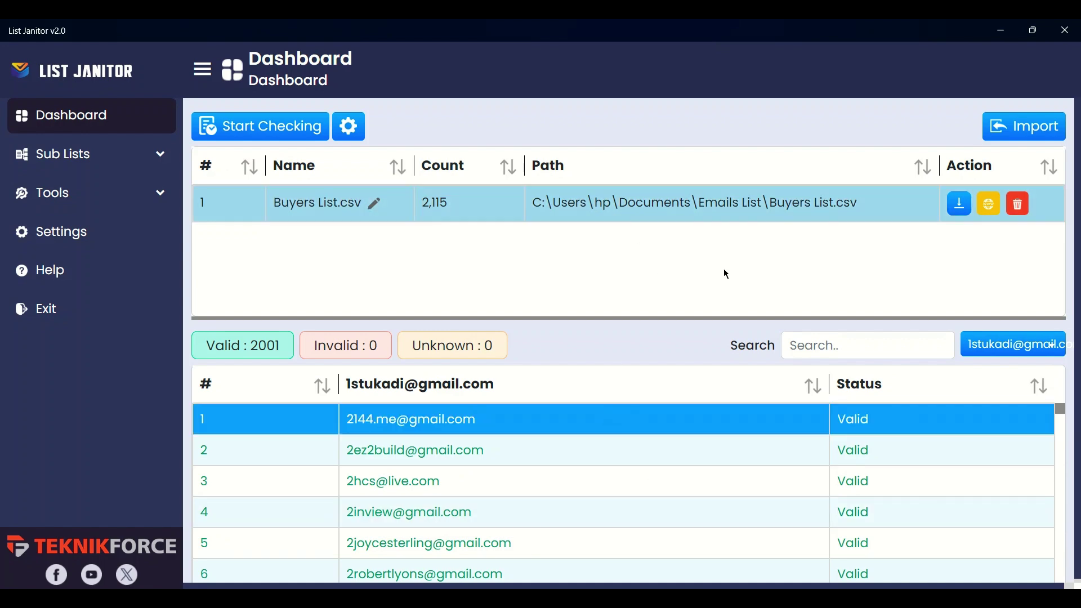
Import the Mails List file with comma as the delimiter and email as the email column, and display its entries.
click(1005, 138)
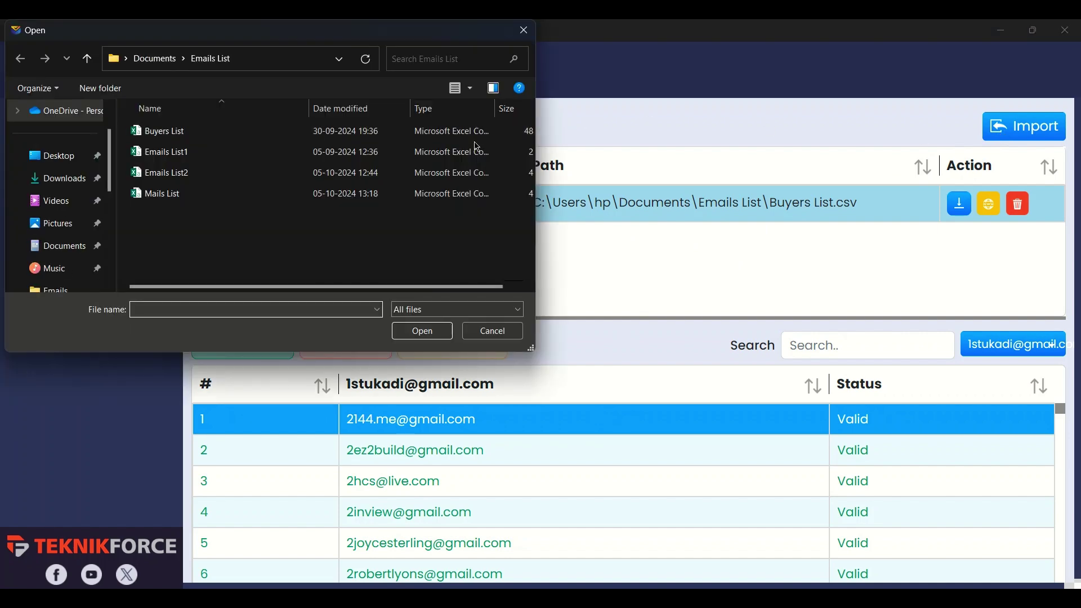
click(260, 192)
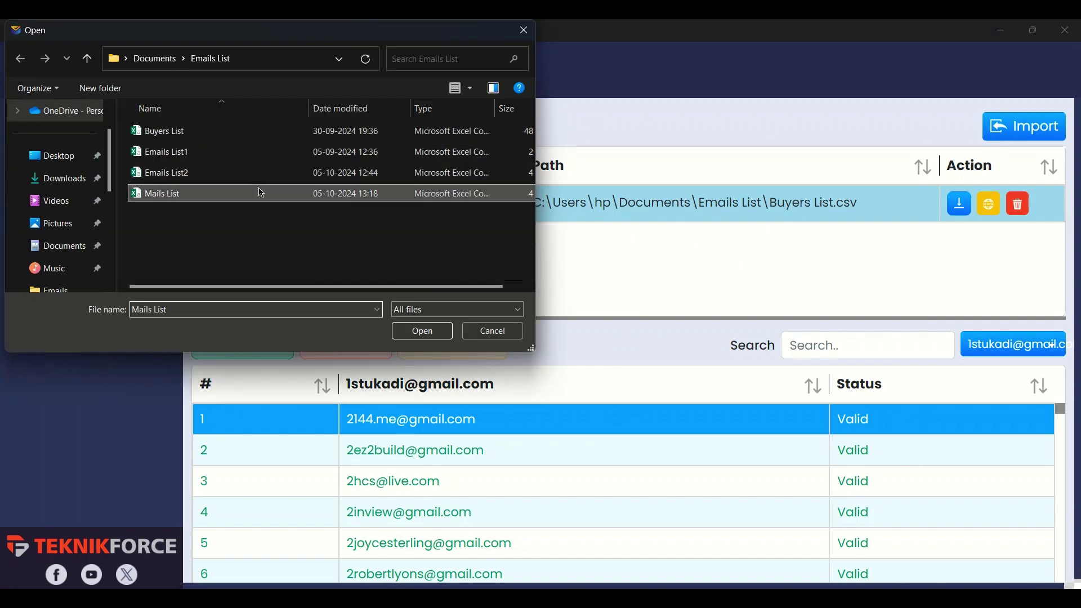
click(423, 332)
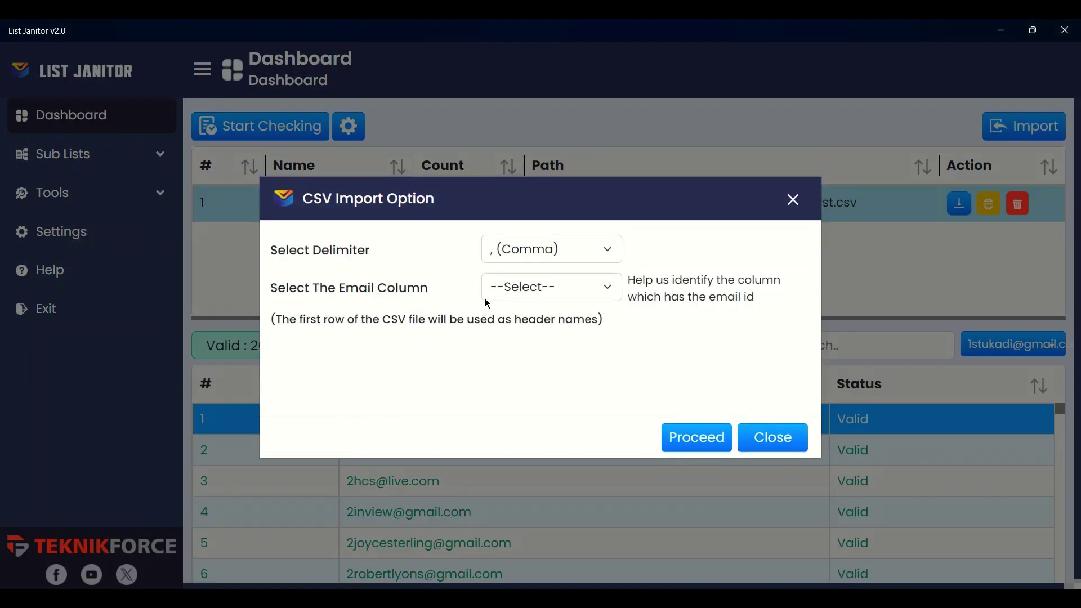
click(545, 257)
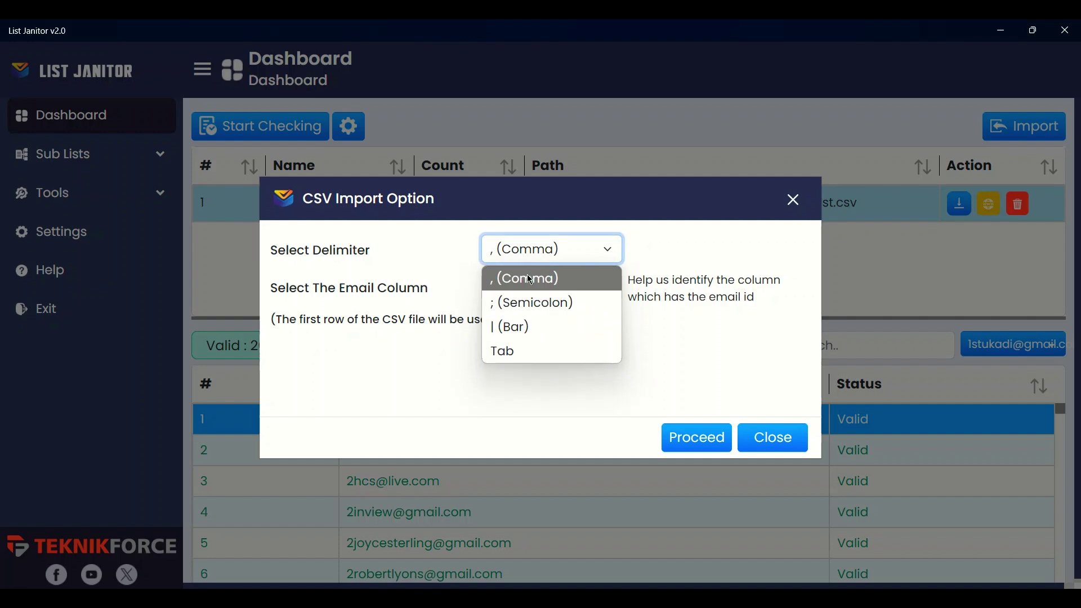
click(527, 275)
click(559, 290)
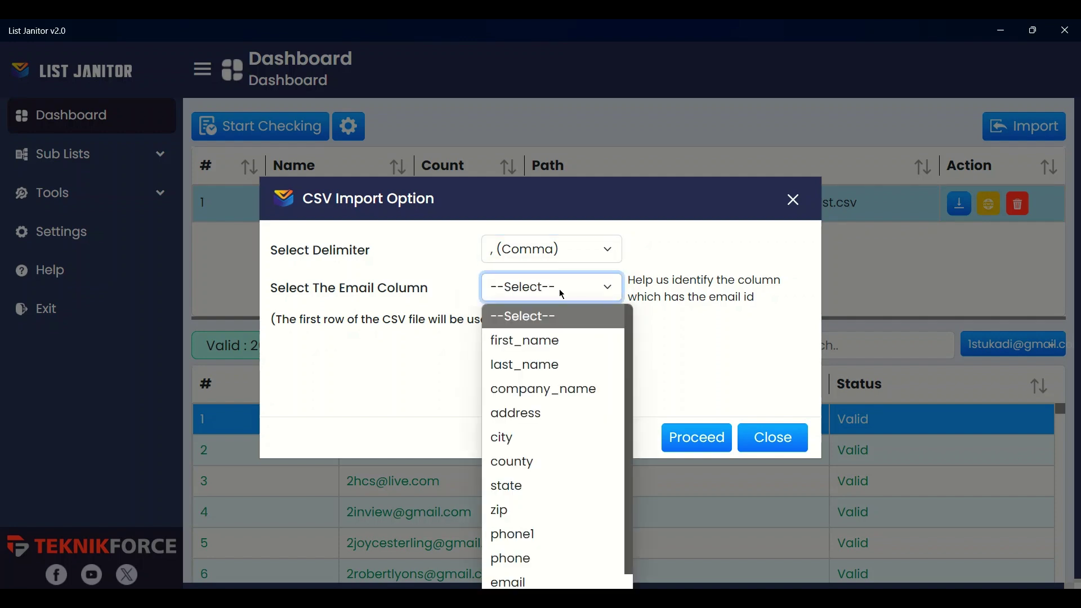
click(527, 582)
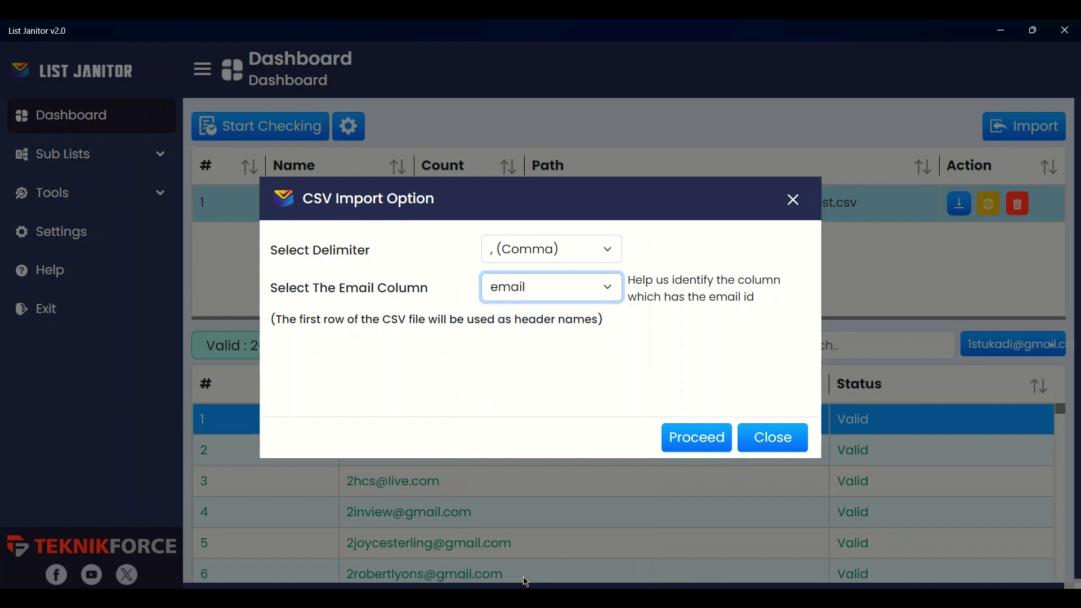
click(681, 441)
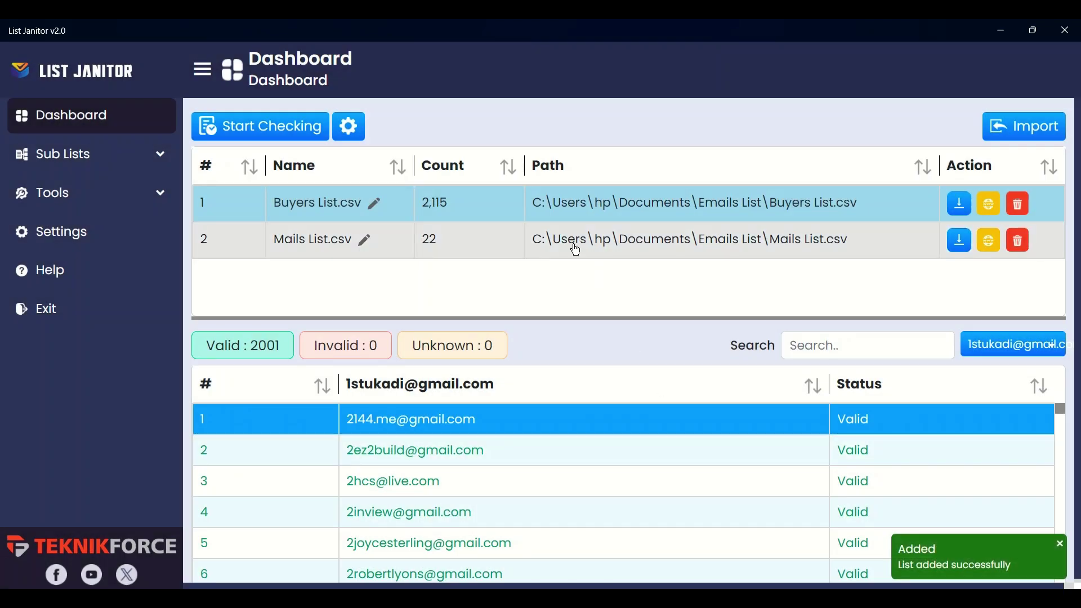
click(577, 249)
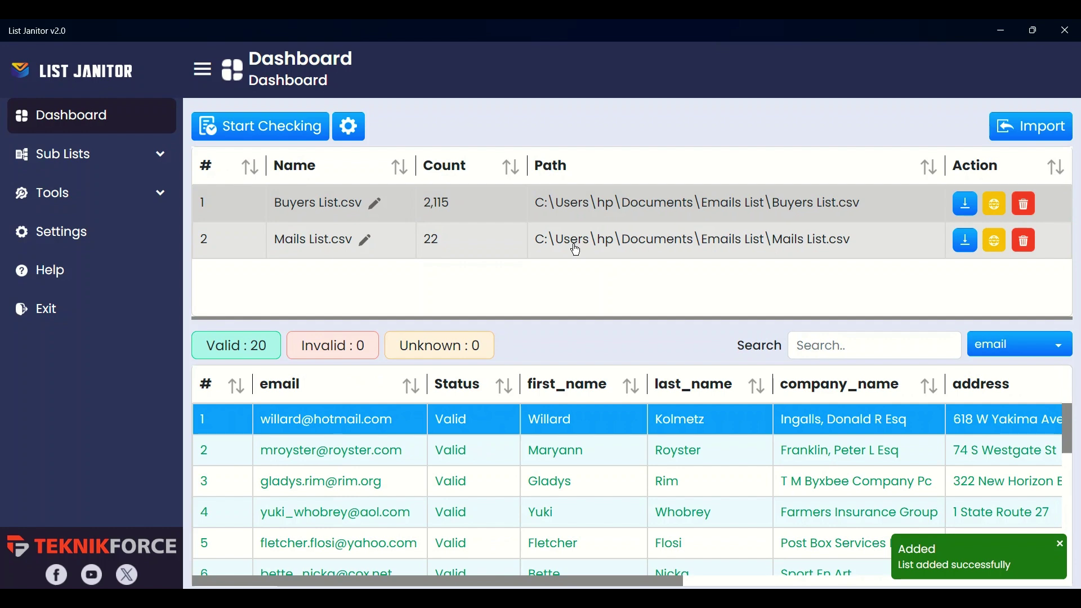
Run the check on Buyers List with all list checking options enabled, including Verify Domains.
click(522, 204)
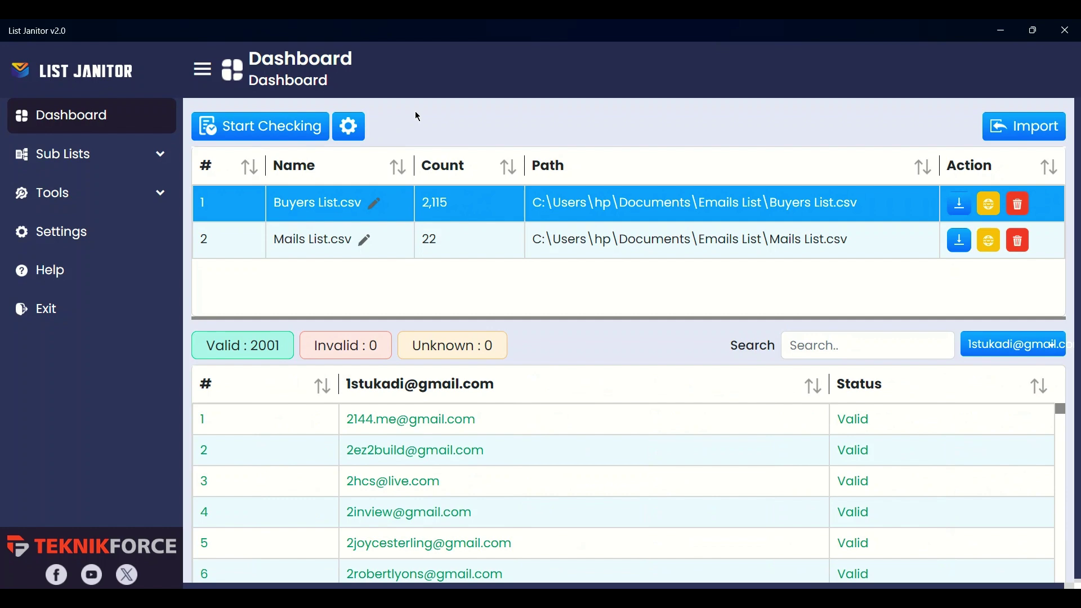
click(349, 128)
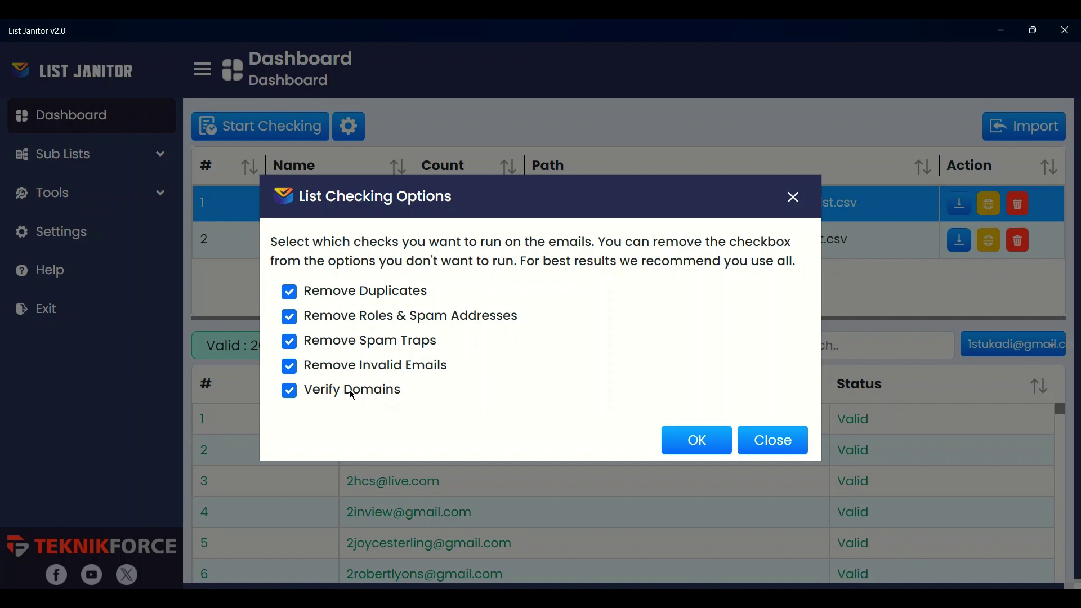
click(290, 390)
click(289, 390)
click(704, 450)
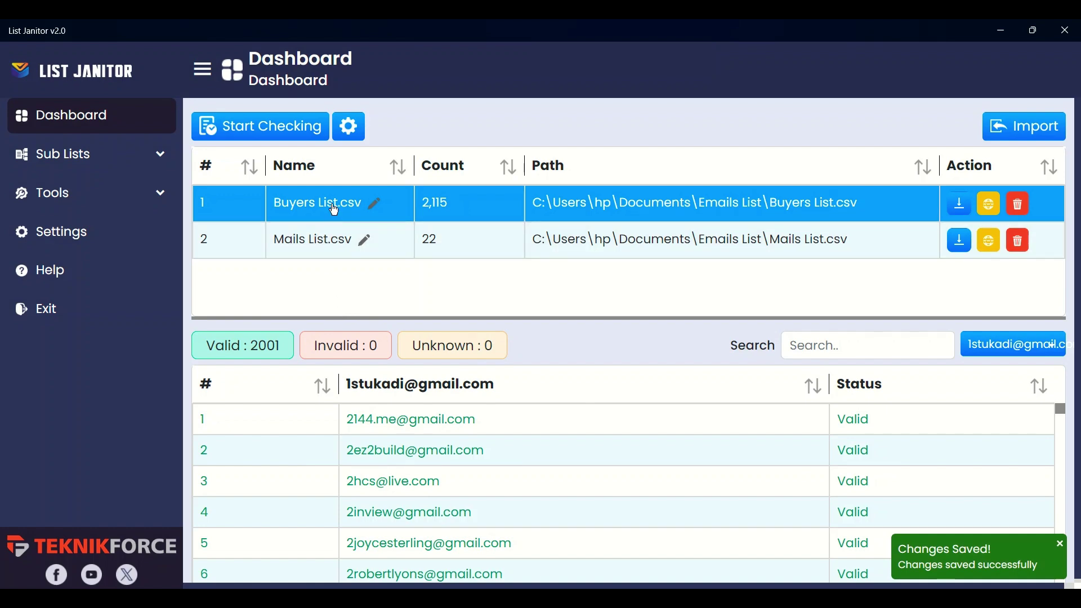
click(258, 126)
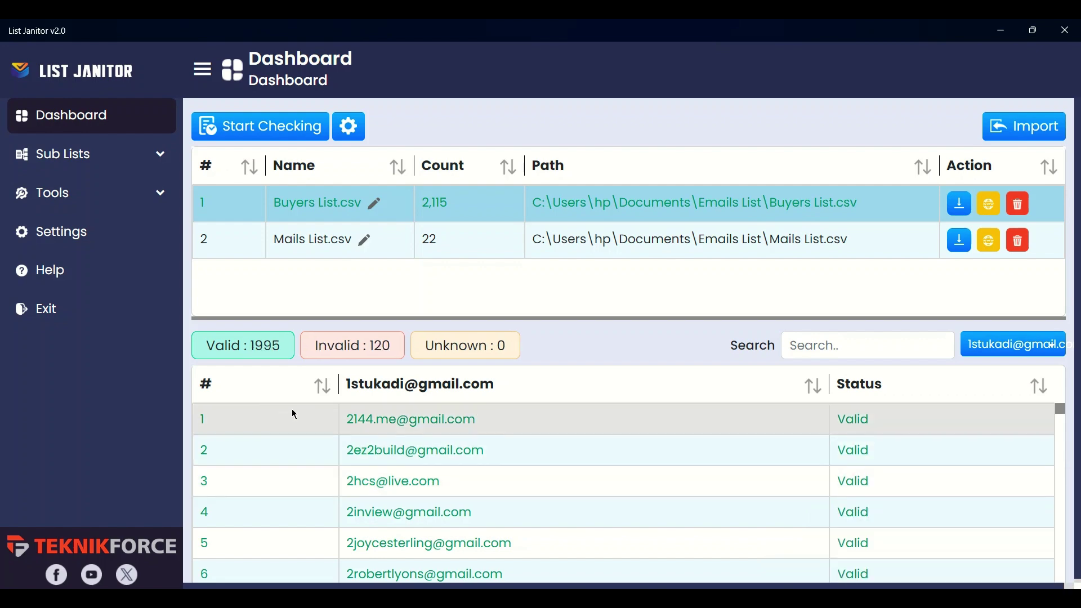
Review the valid and the invalid emails of the checked Buyers List by filtering on each status.
click(214, 344)
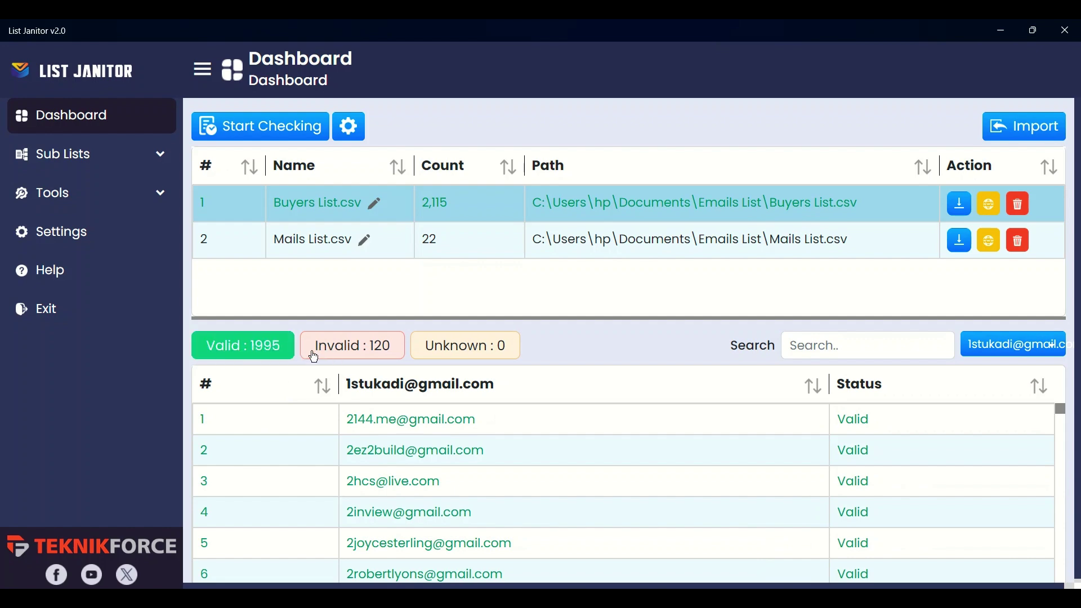
drag(1060, 411, 1059, 570)
click(397, 342)
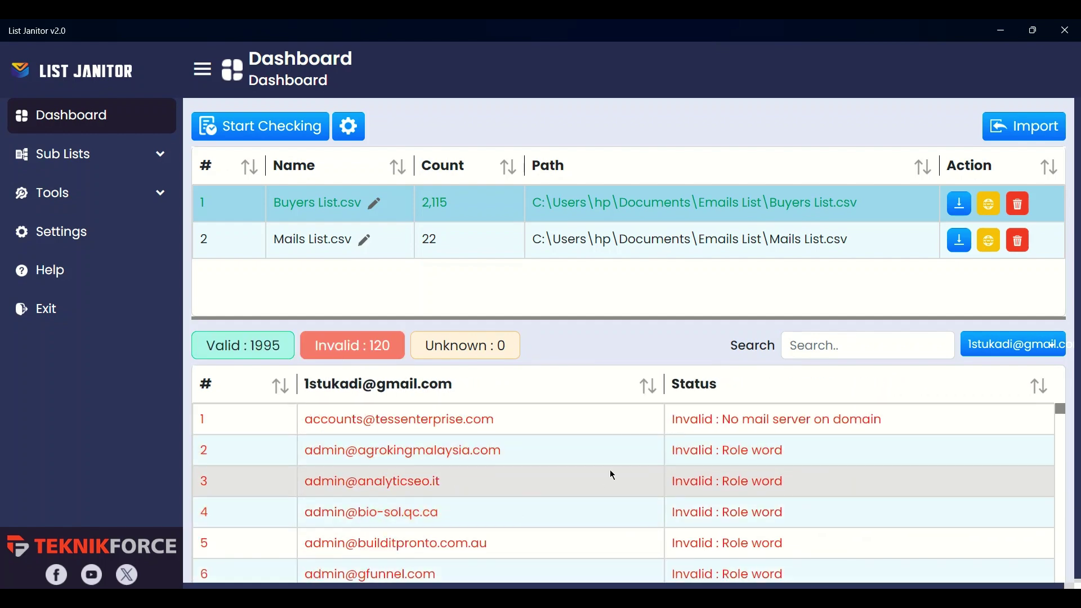
click(245, 350)
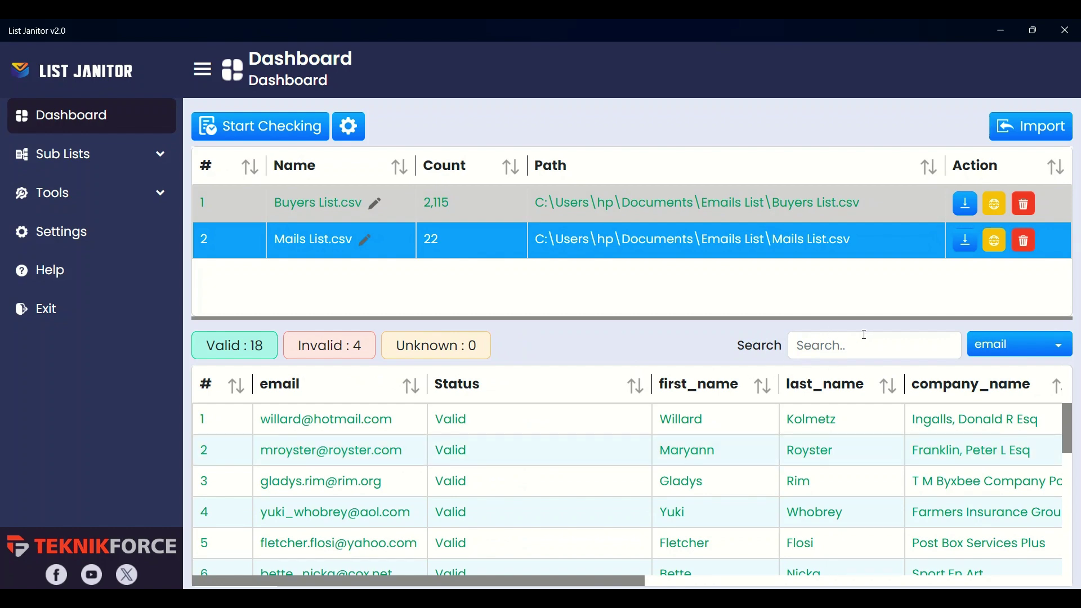
Search the Mails List entries by the email column for "will".
click(1017, 349)
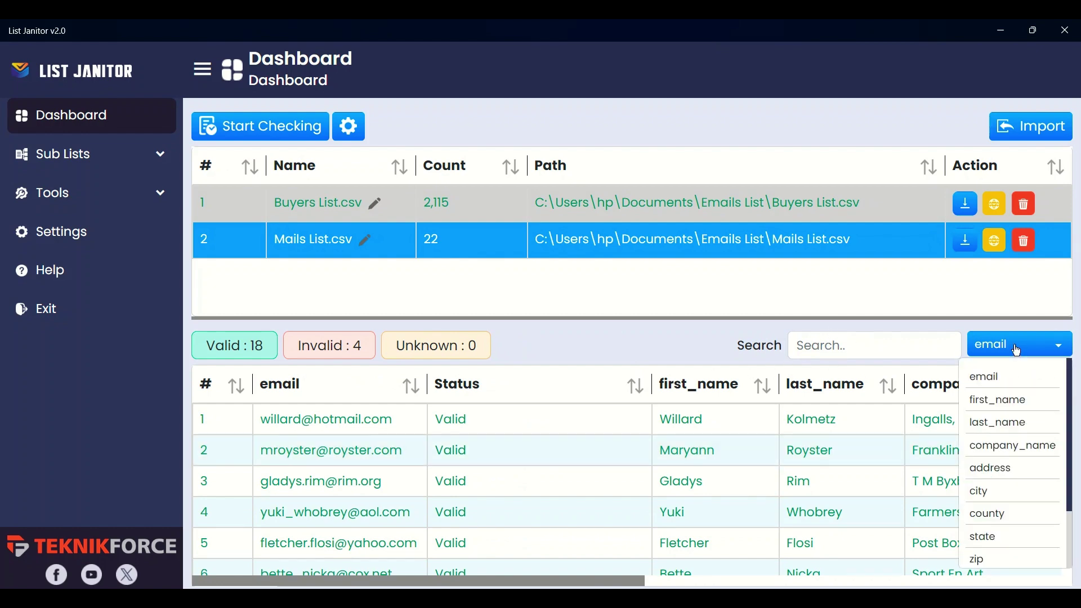
click(998, 405)
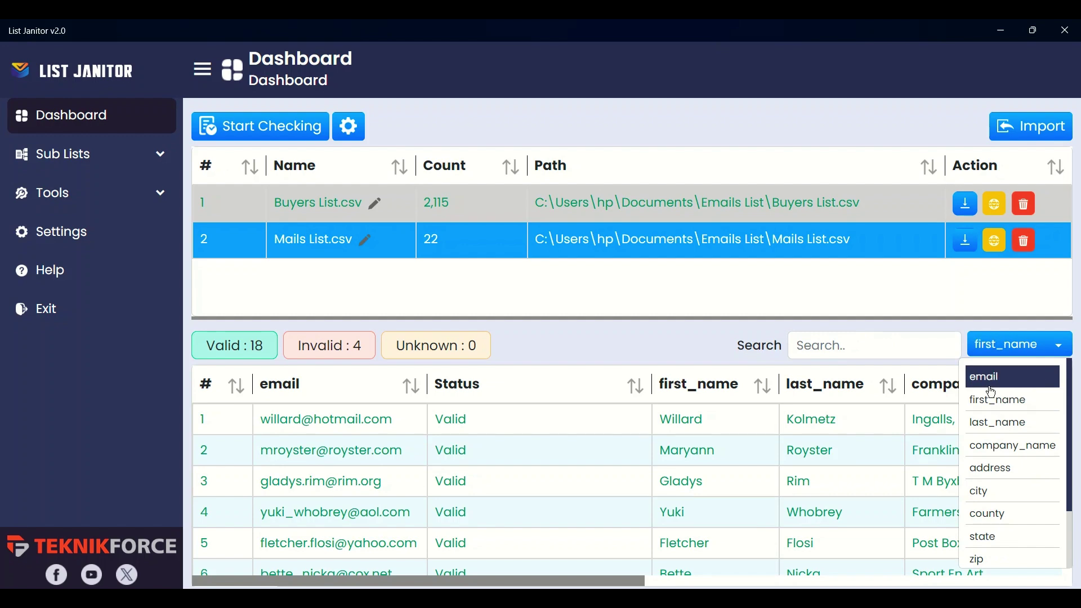
click(989, 392)
click(811, 353)
text(will)
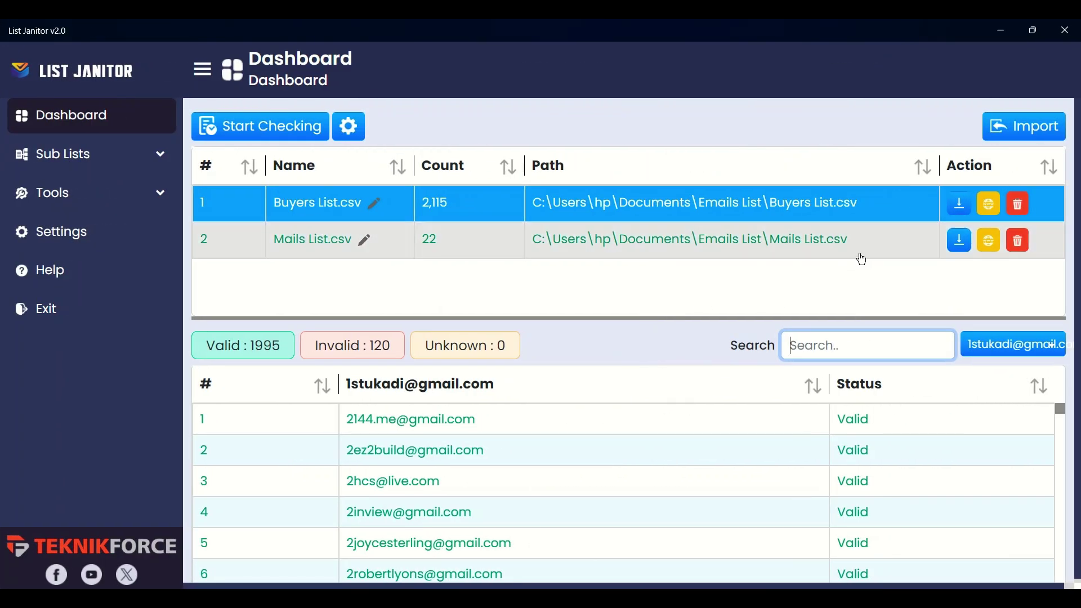
Export the valid emails of Buyers List to a CSV file named My Valid List.
click(962, 210)
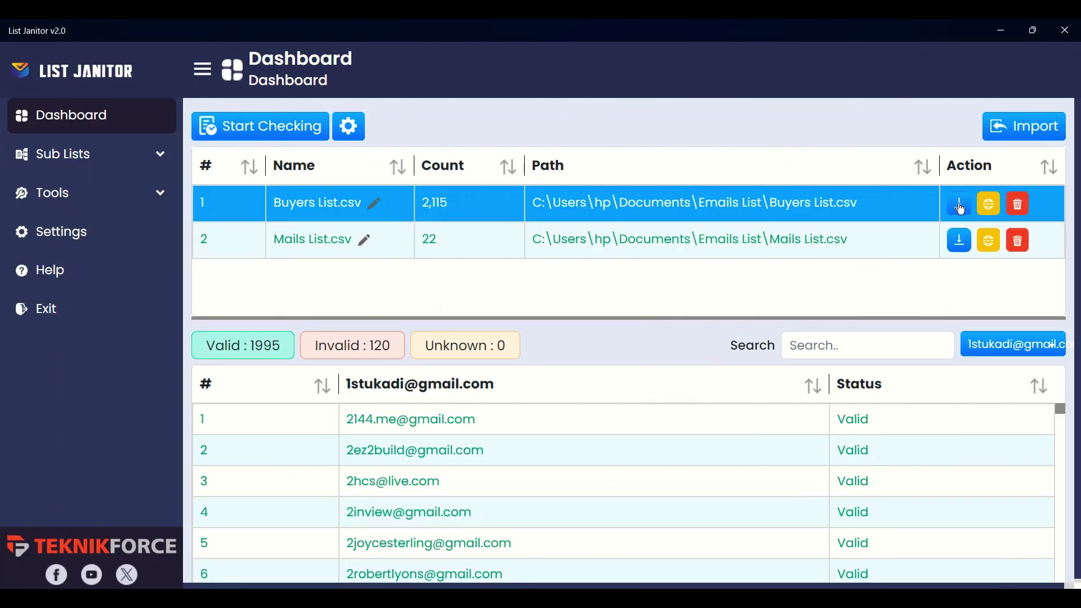
click(962, 209)
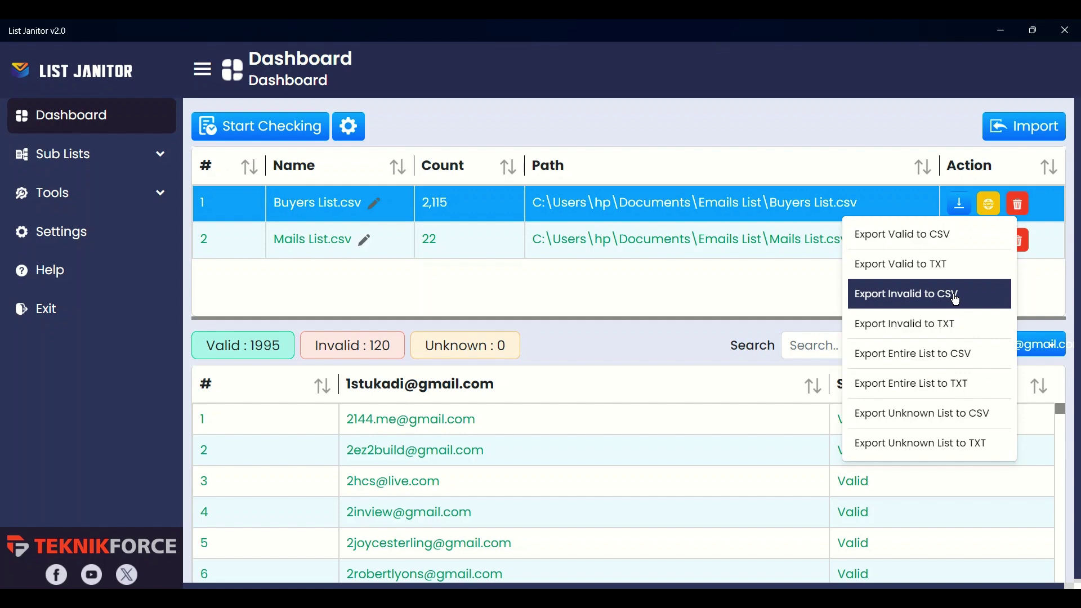
click(897, 242)
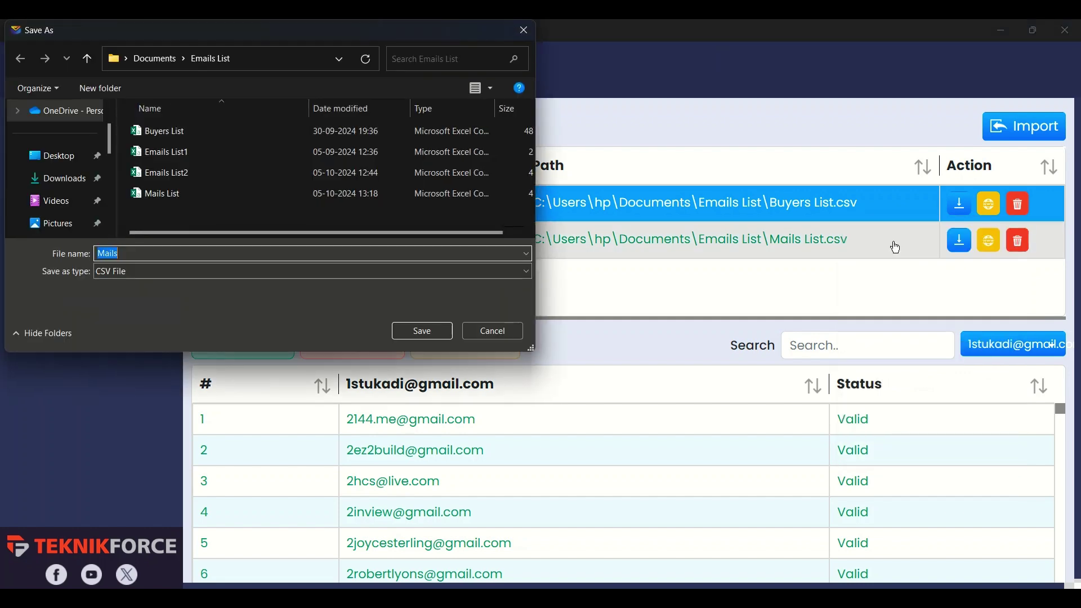
text(My Valid List)
click(422, 330)
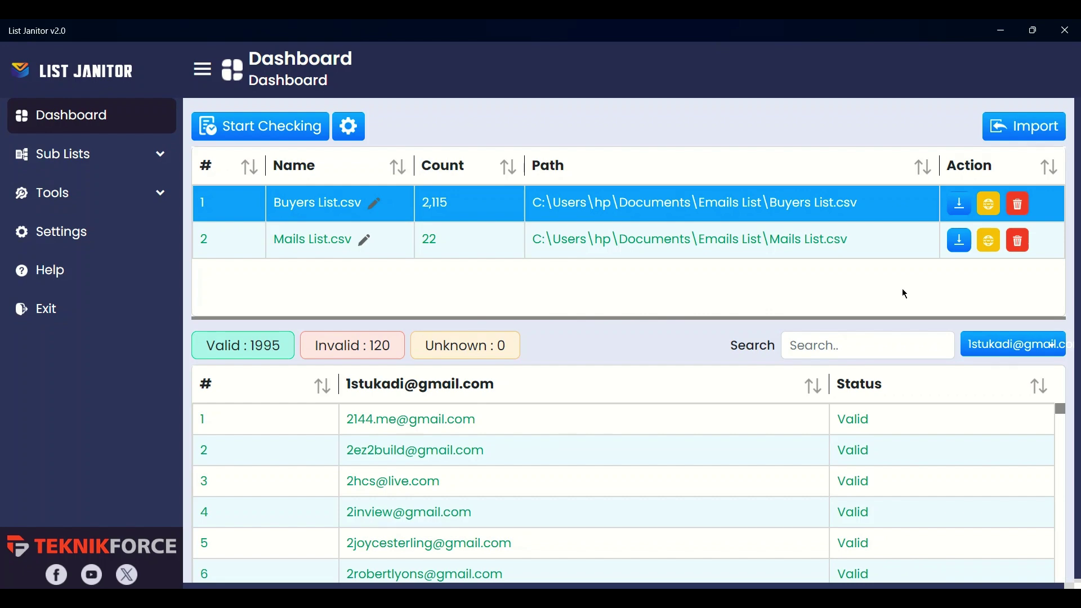
Create a sub list of the gmail.com addresses from the domain statistics of Buyers List.
click(983, 210)
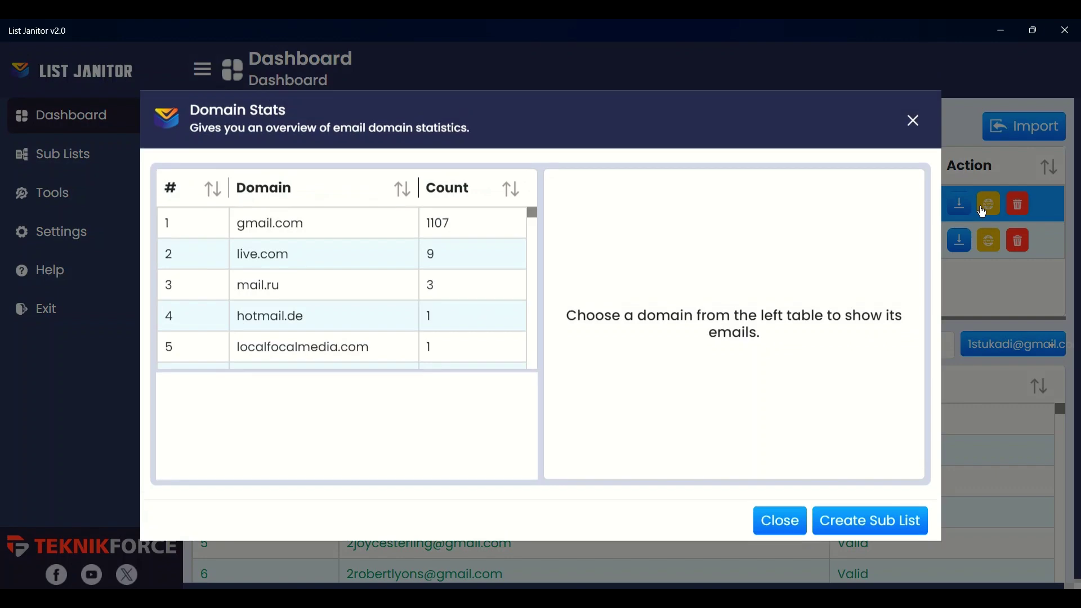
click(496, 232)
mouse_move(924, 216)
mouse_down()
mouse_move(924, 363)
mouse_move(921, 199)
mouse_up()
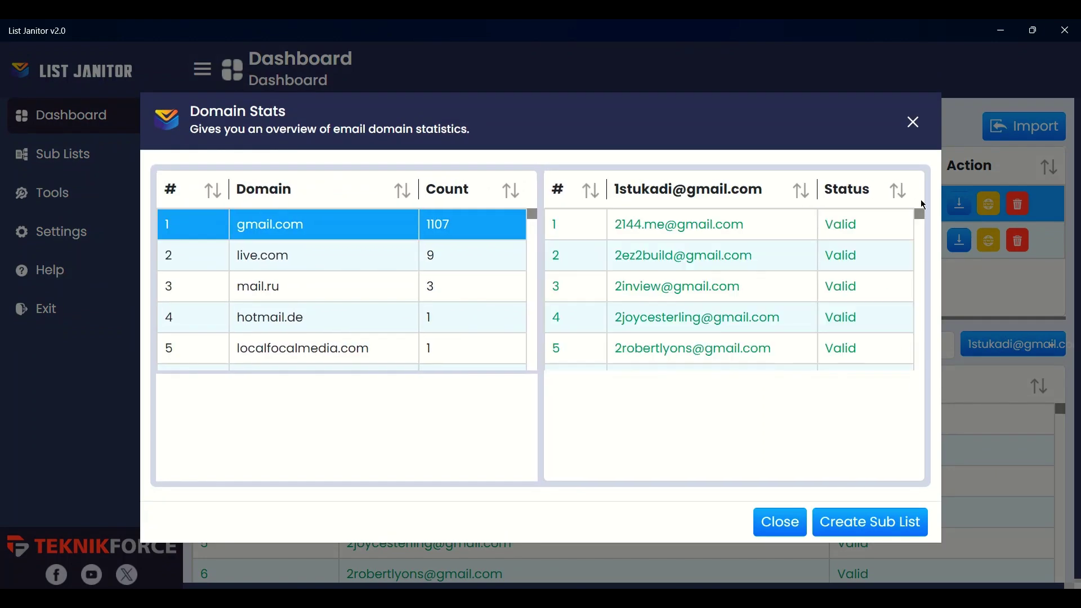
click(352, 260)
click(360, 229)
click(874, 530)
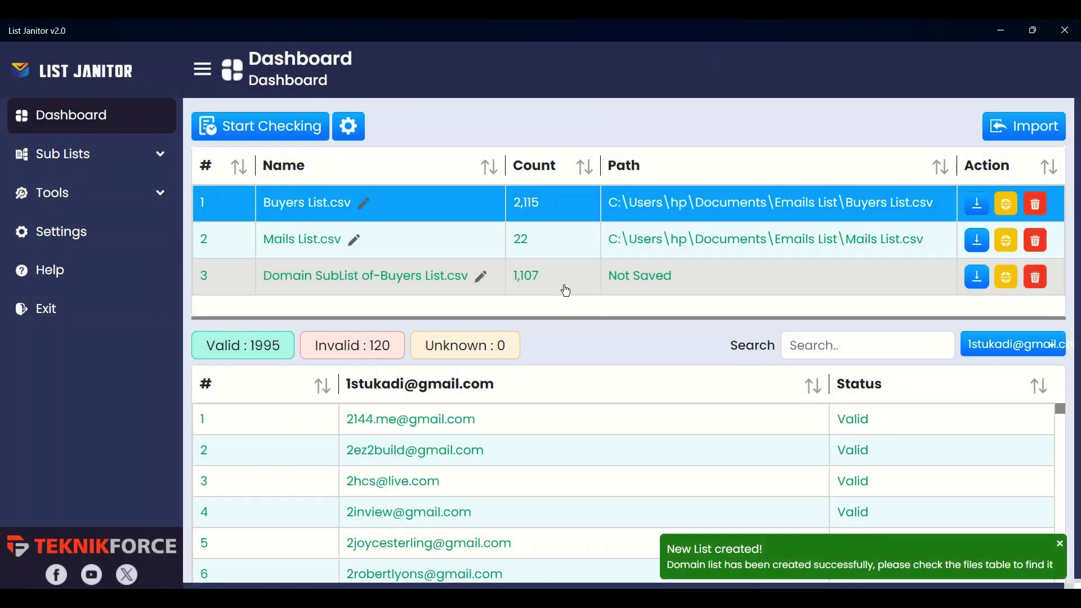
Review the emails in the domain sub list of Buyers List, comparing it with the original list.
click(566, 291)
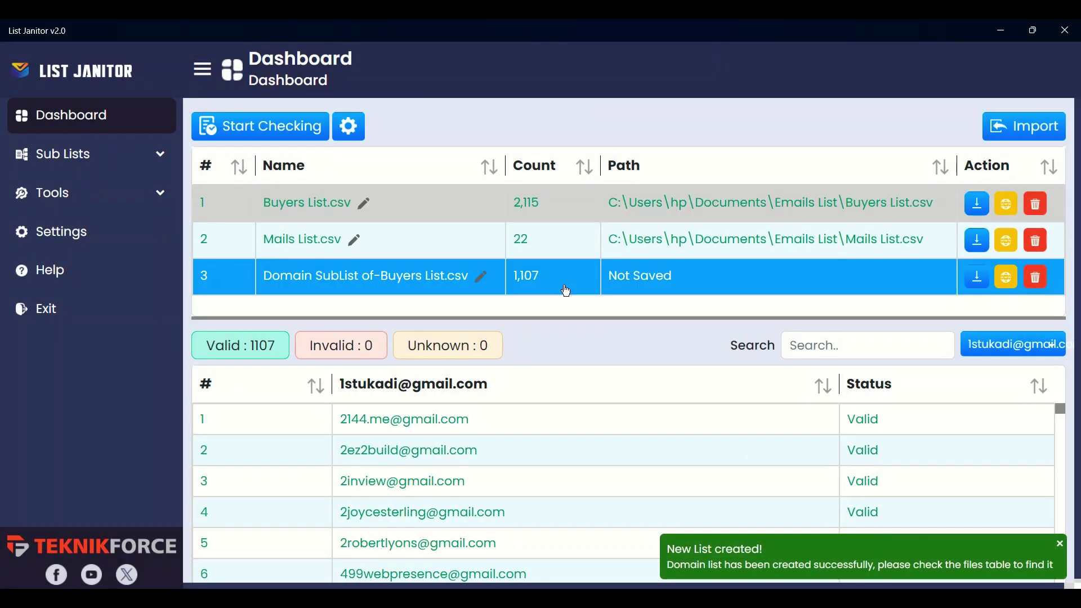
click(536, 208)
click(632, 283)
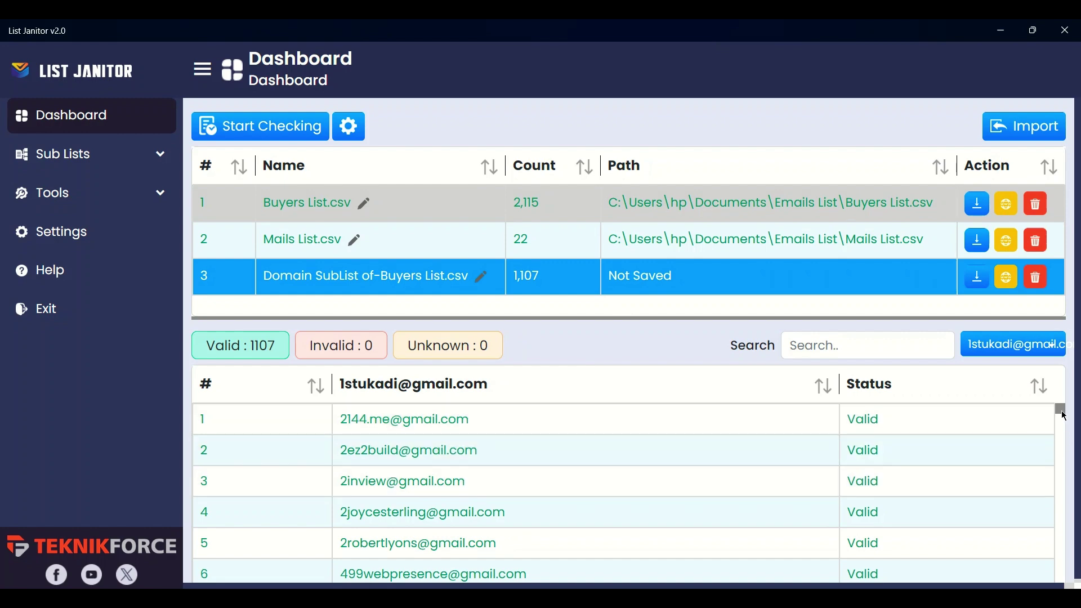
drag(1064, 416, 1063, 581)
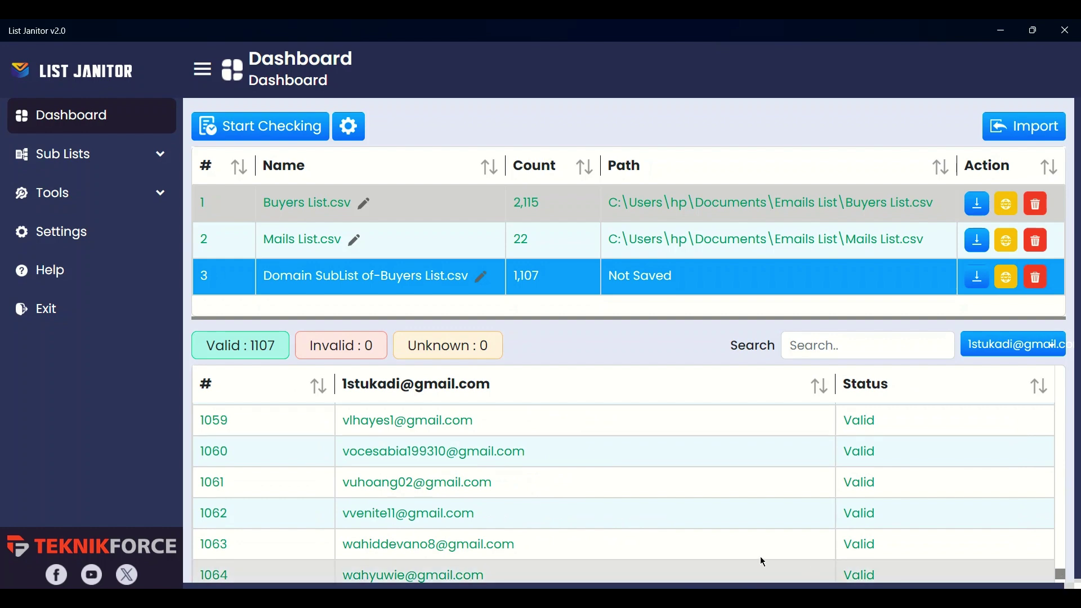
Delete "accounting" from the role-based addresses in the settings and add "sales" as a role address.
click(66, 234)
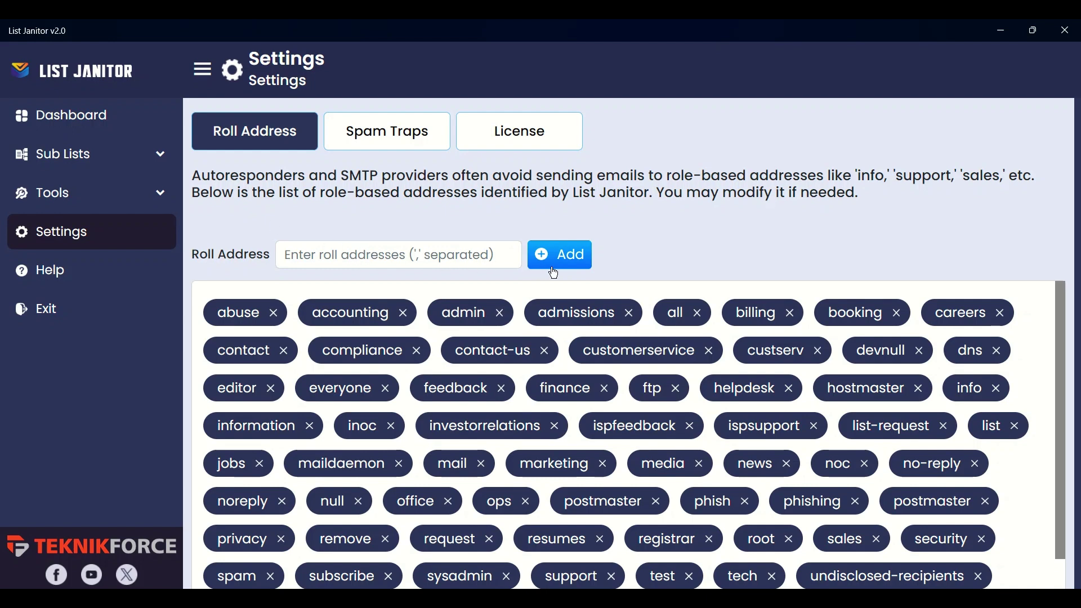
click(404, 313)
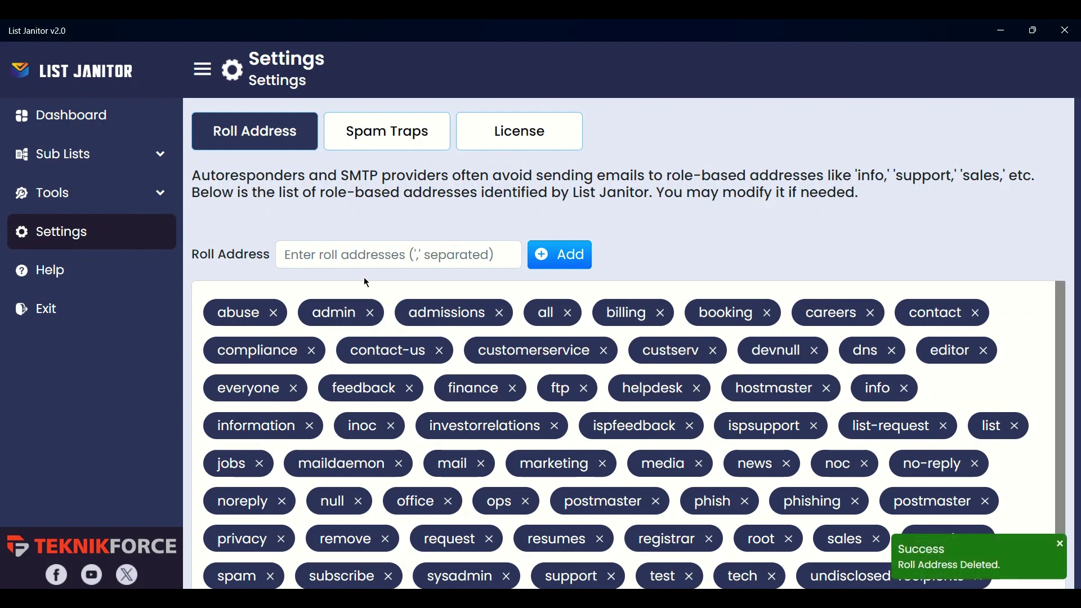
click(346, 258)
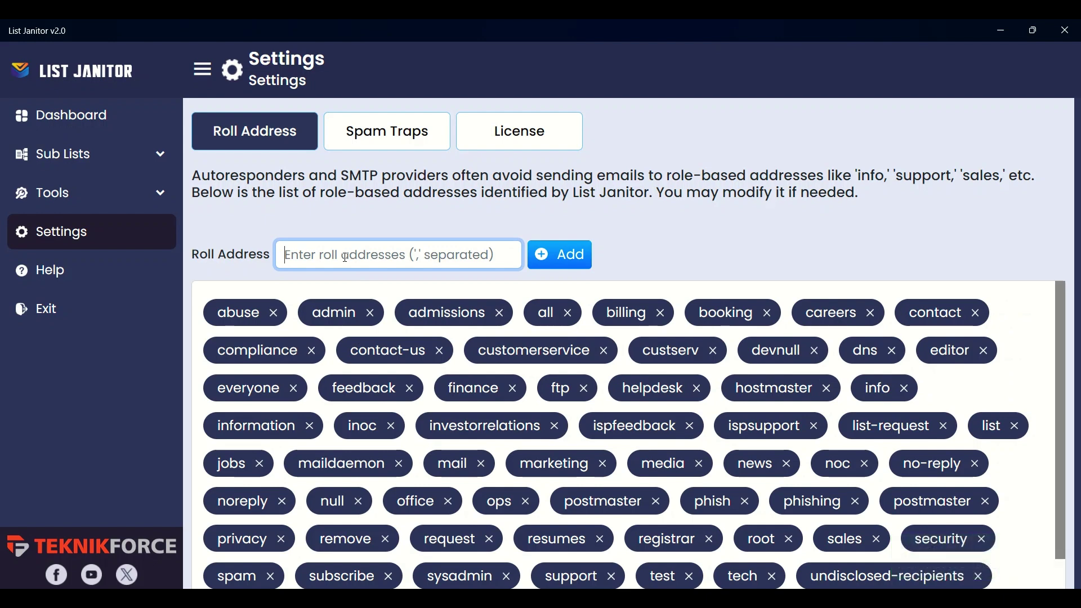
text(sales)
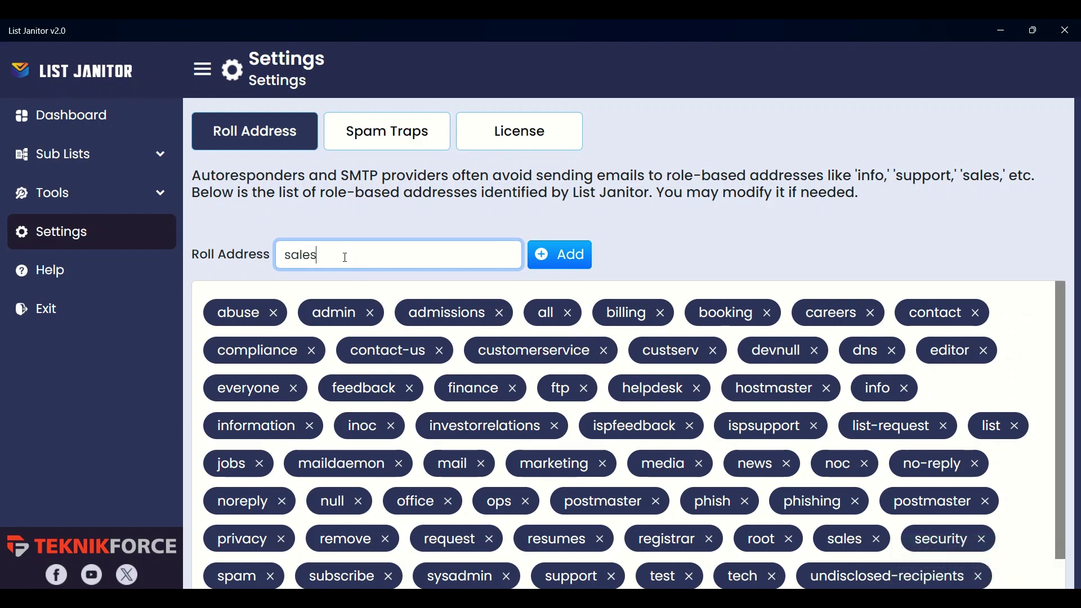
click(571, 259)
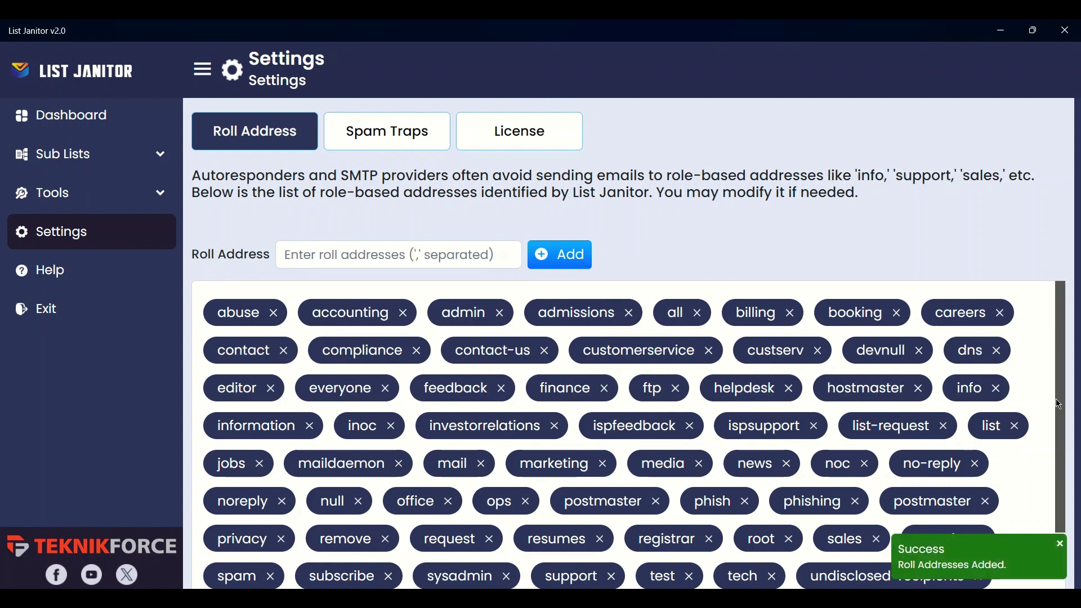
drag(1060, 409, 1060, 478)
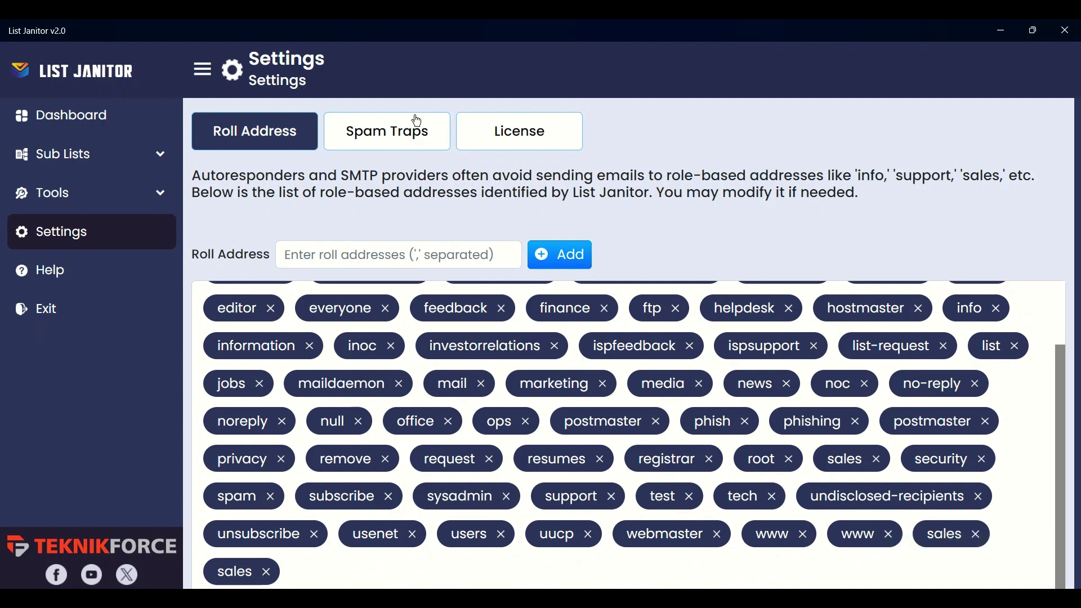
Add test.com to the spam traps in the settings and delete that entry again.
click(399, 152)
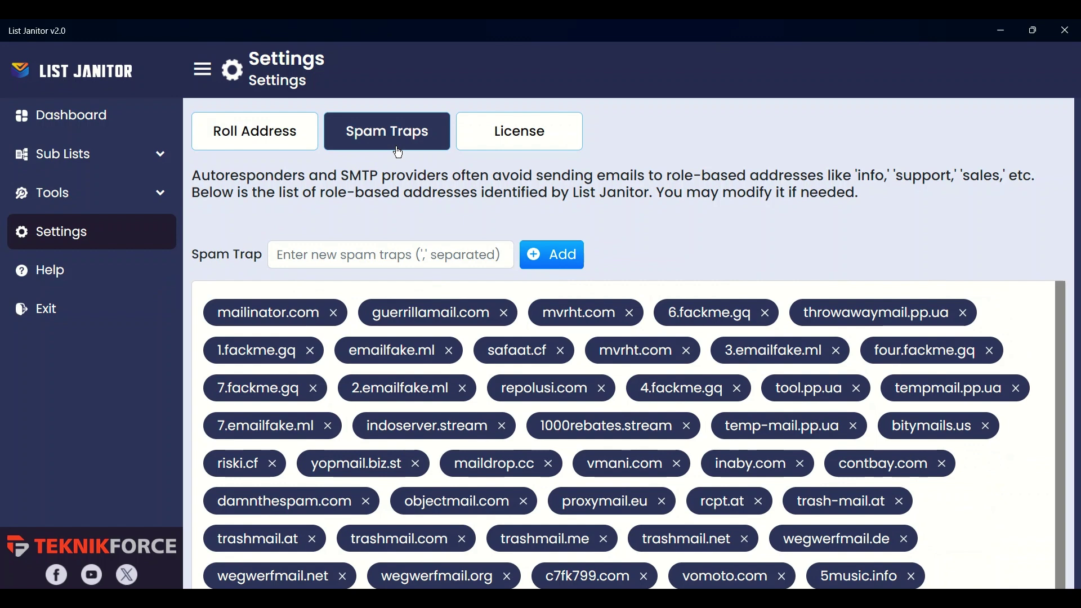
click(401, 255)
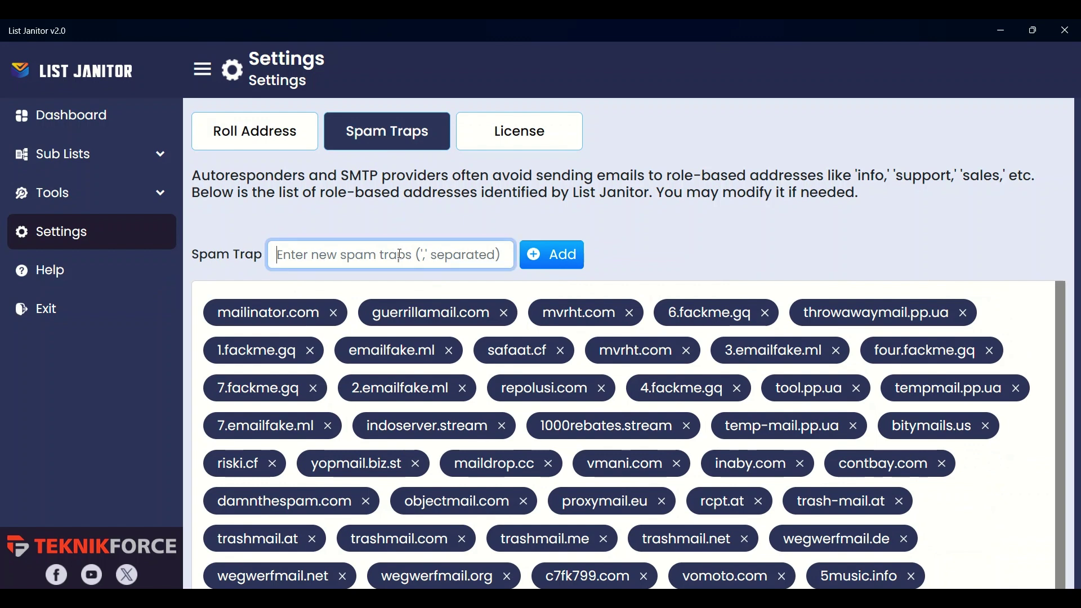
text(test.com)
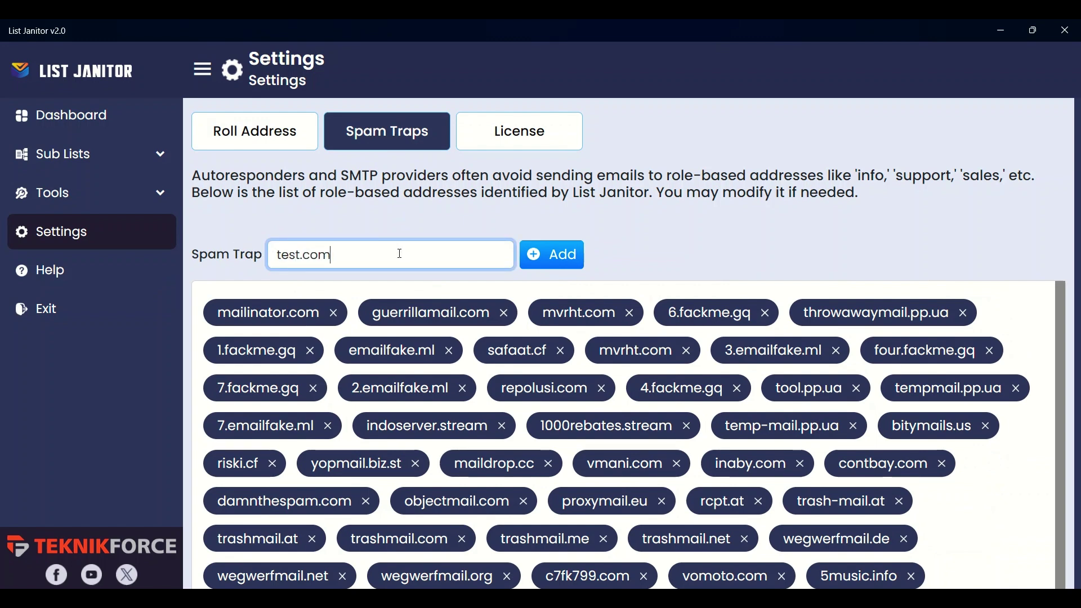
click(562, 255)
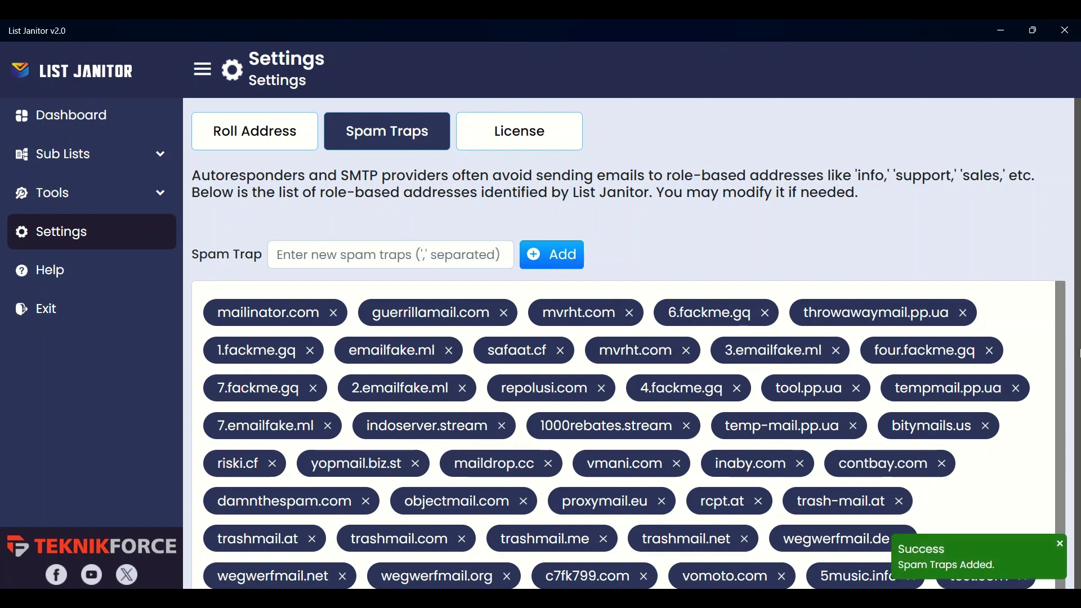
drag(1059, 360, 1046, 574)
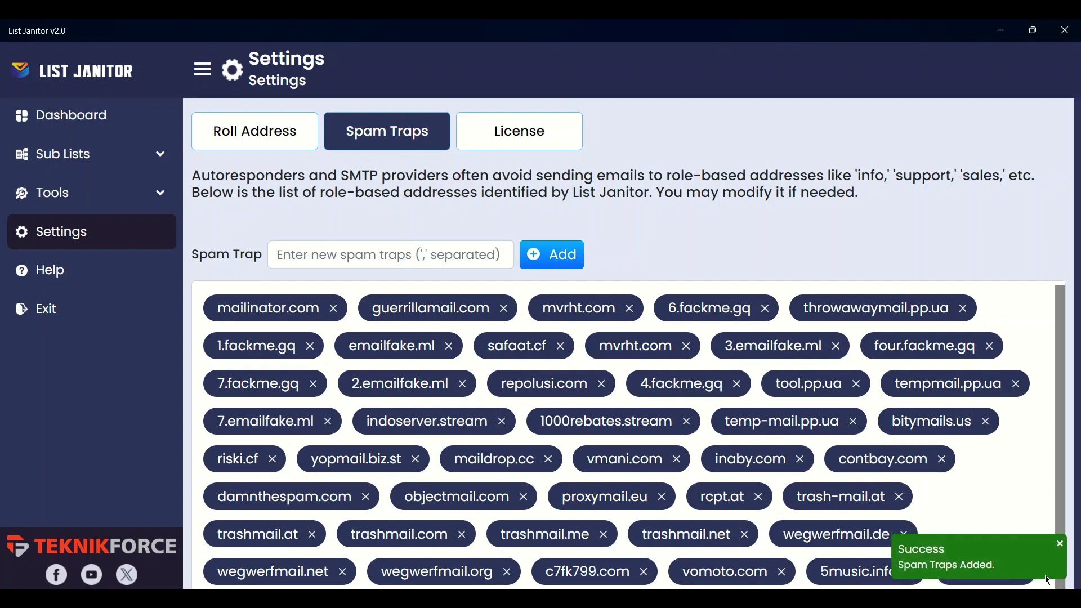
click(1060, 544)
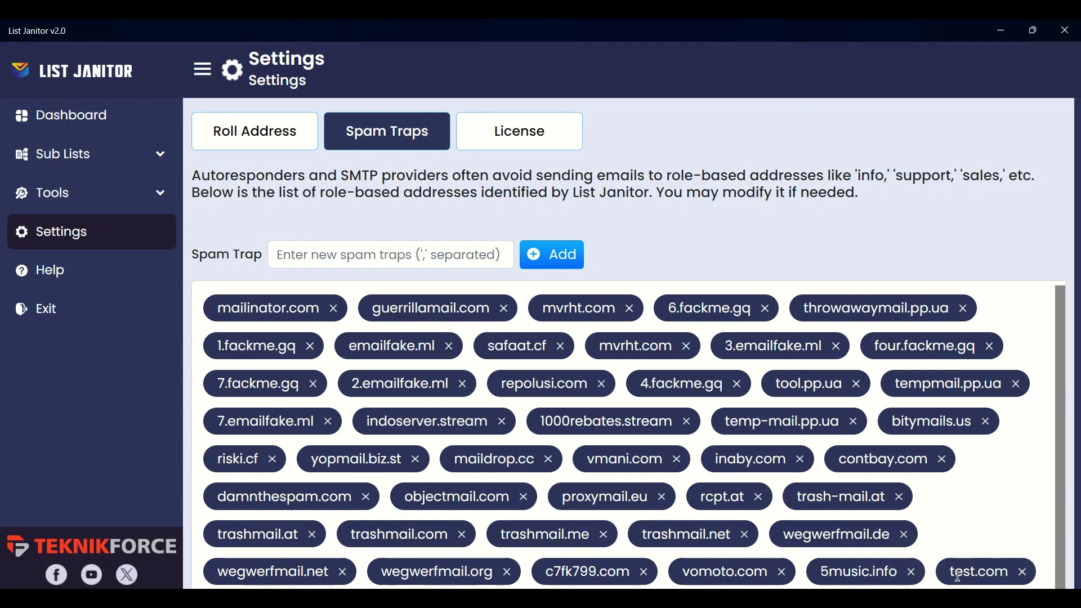
click(1029, 575)
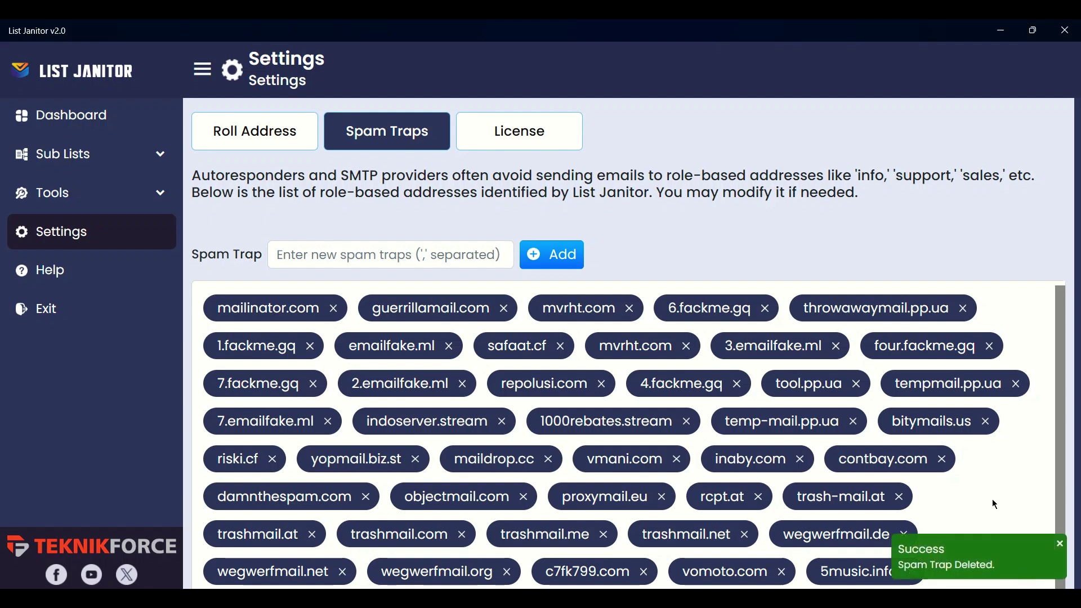
click(1060, 545)
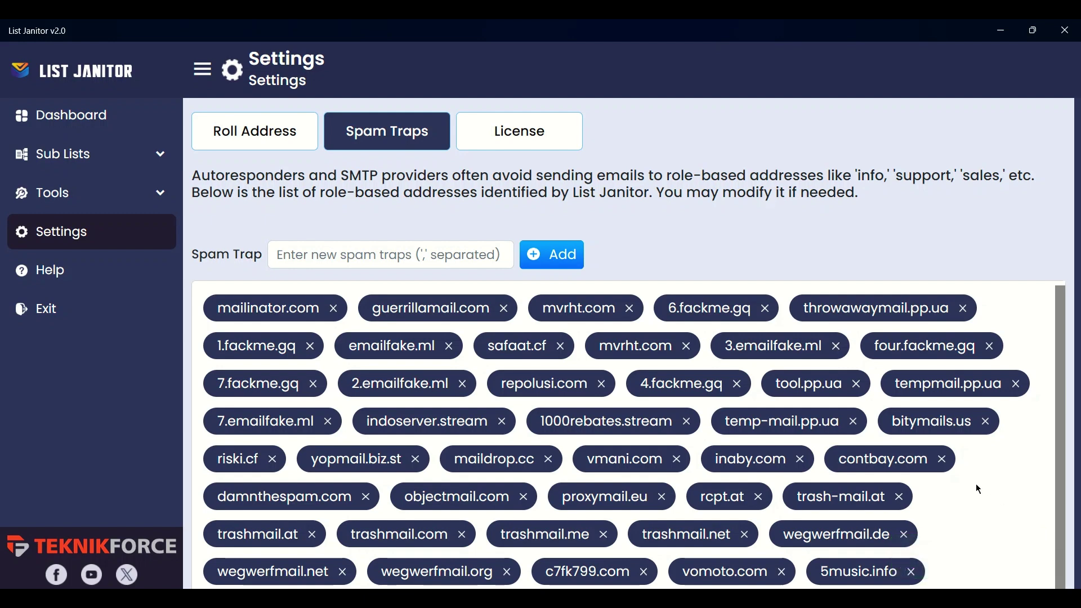
Request deletion of the license key in the settings and decline the confirmation.
click(497, 140)
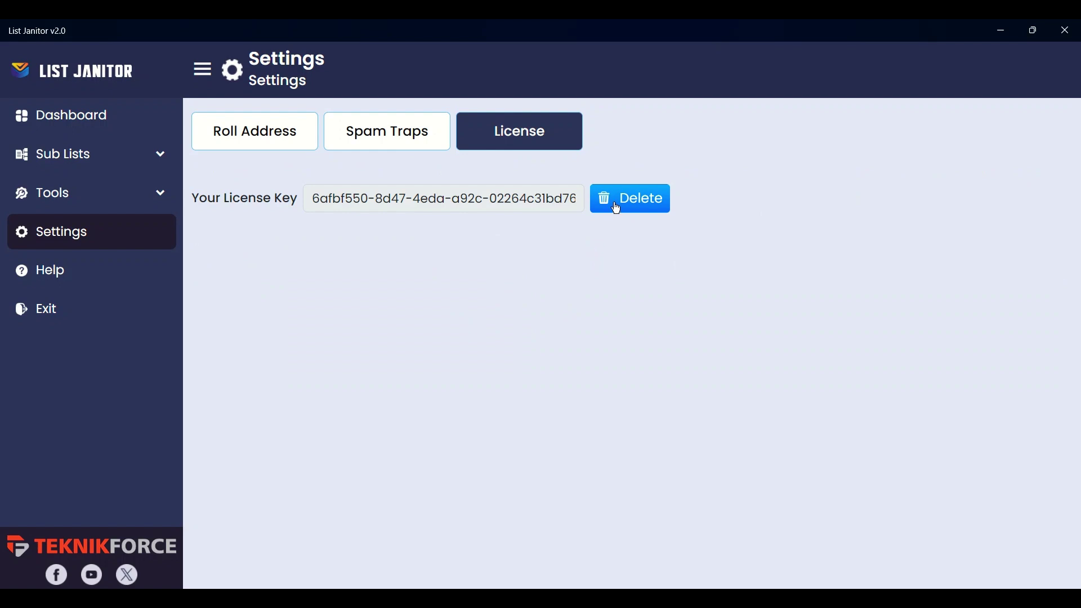
click(636, 206)
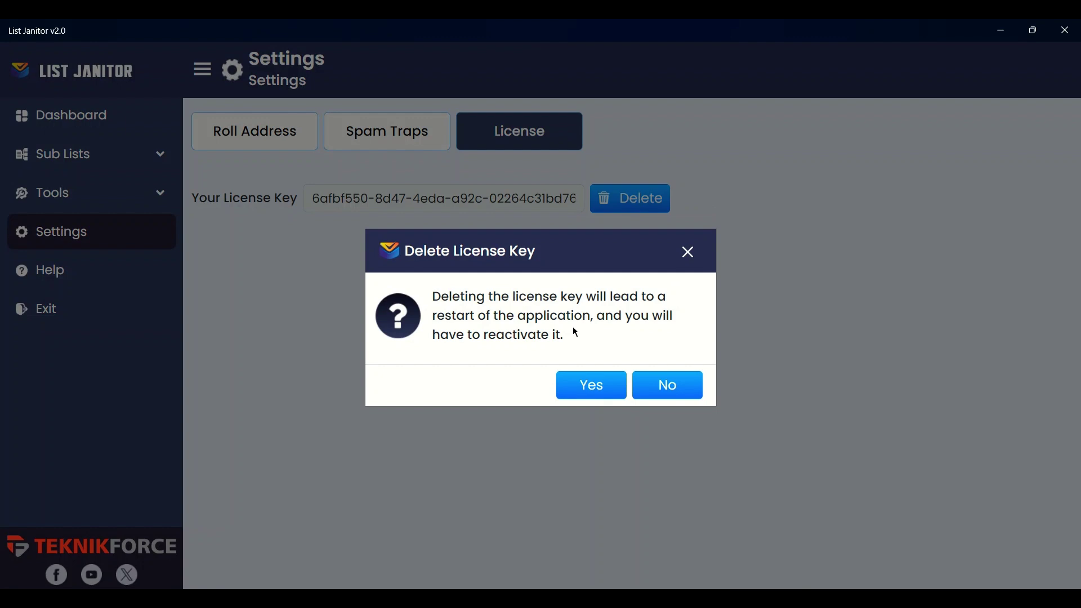
click(692, 387)
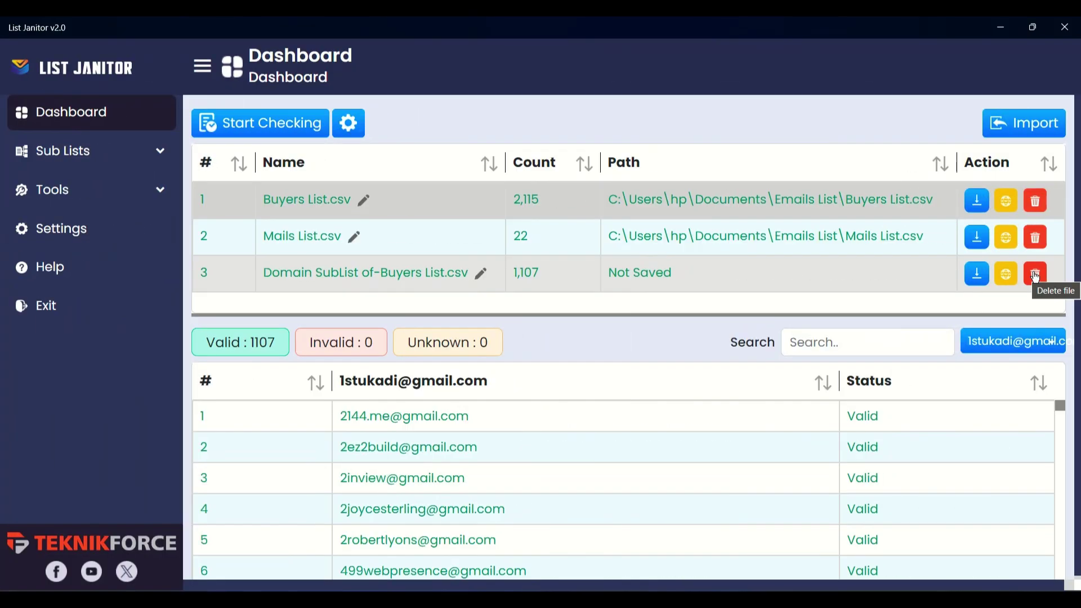
Delete the domain sub list of Buyers List from the dashboard, confirming the deletion.
click(1035, 276)
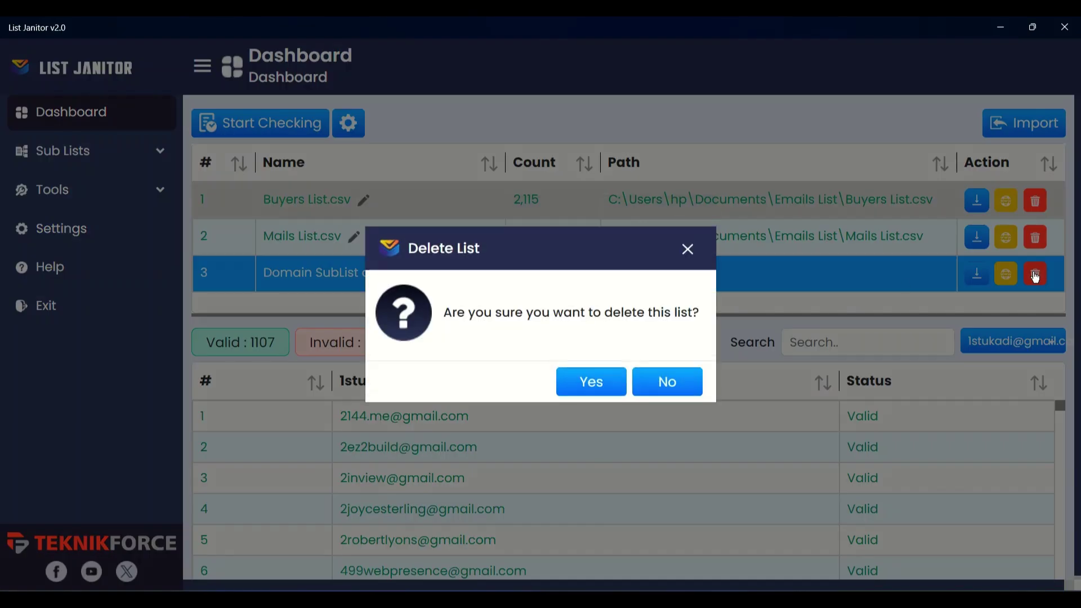
click(586, 383)
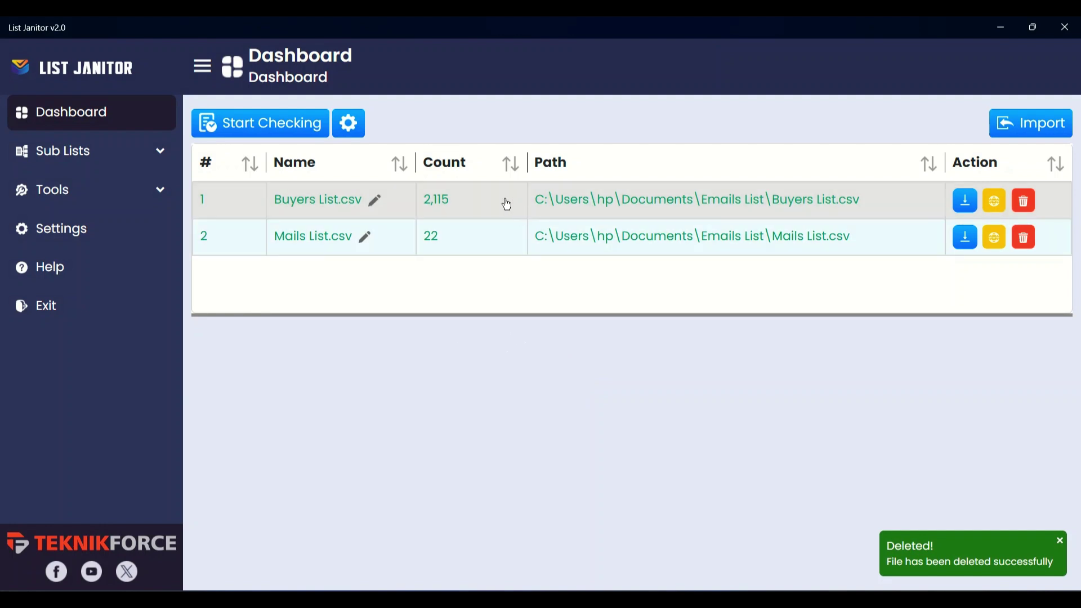
Rename Buyers List.csv as My List in the dashboard's list table.
click(503, 202)
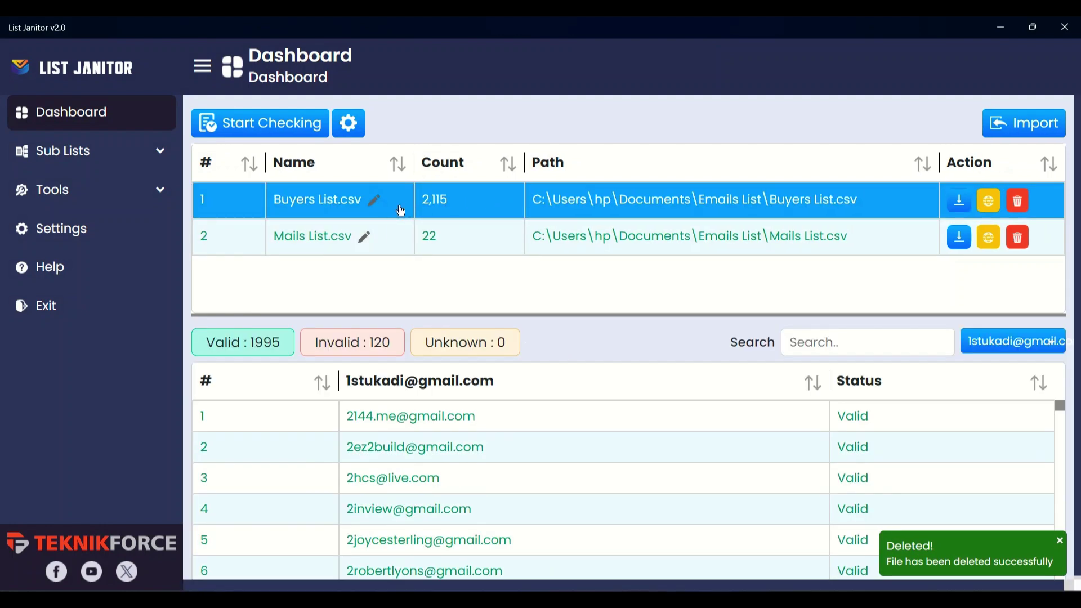
click(374, 204)
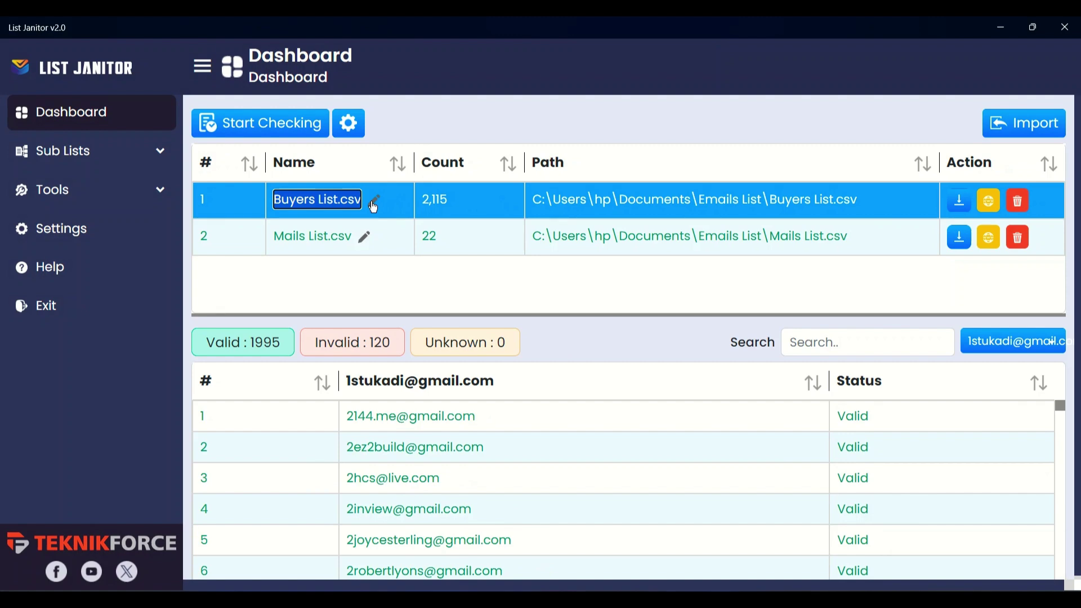
text(My List)
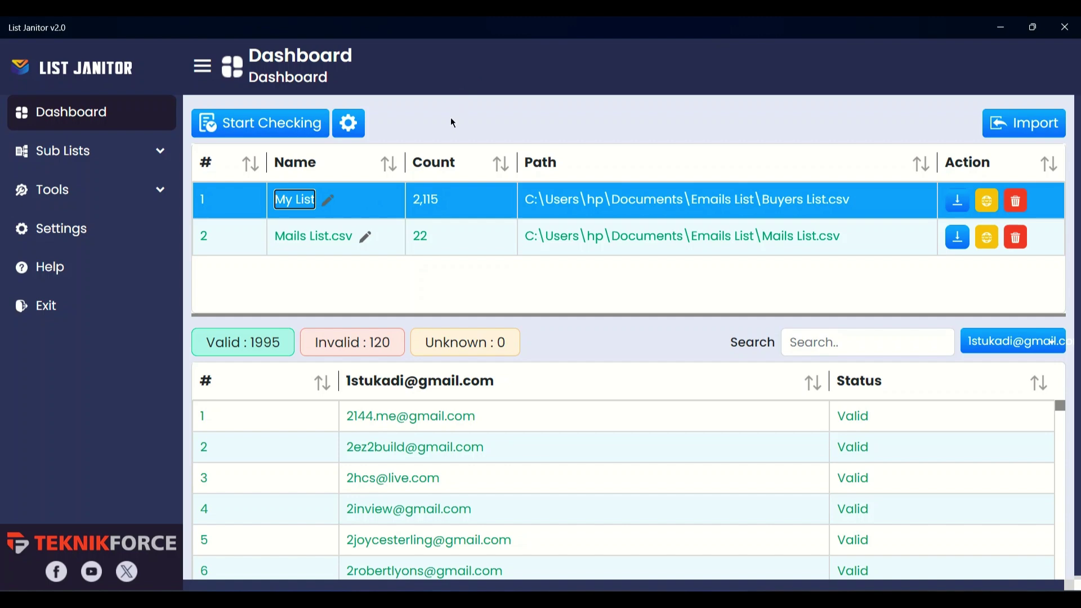
key(Return)
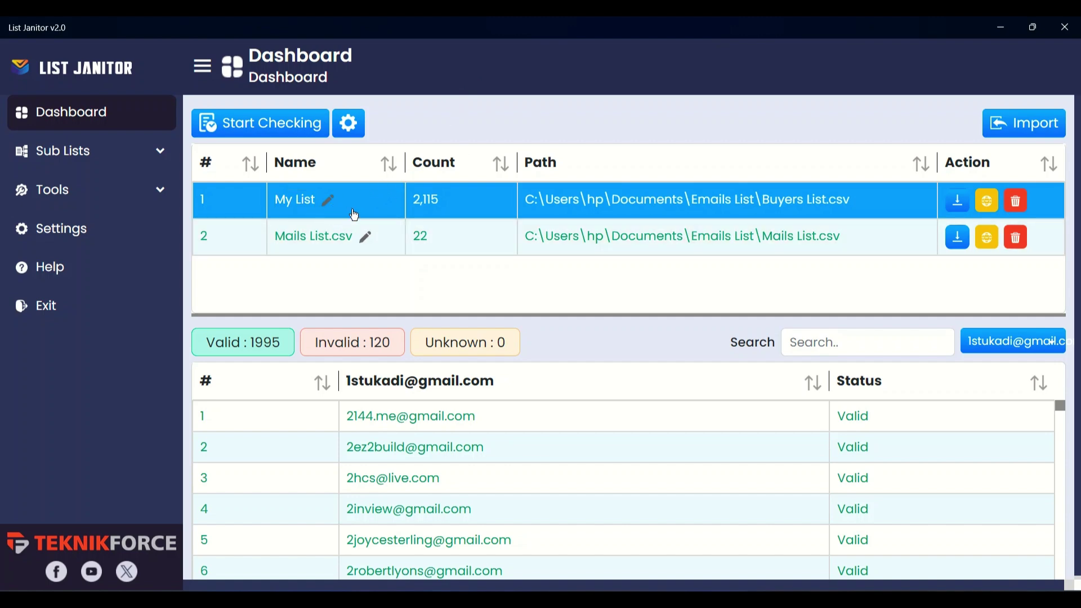